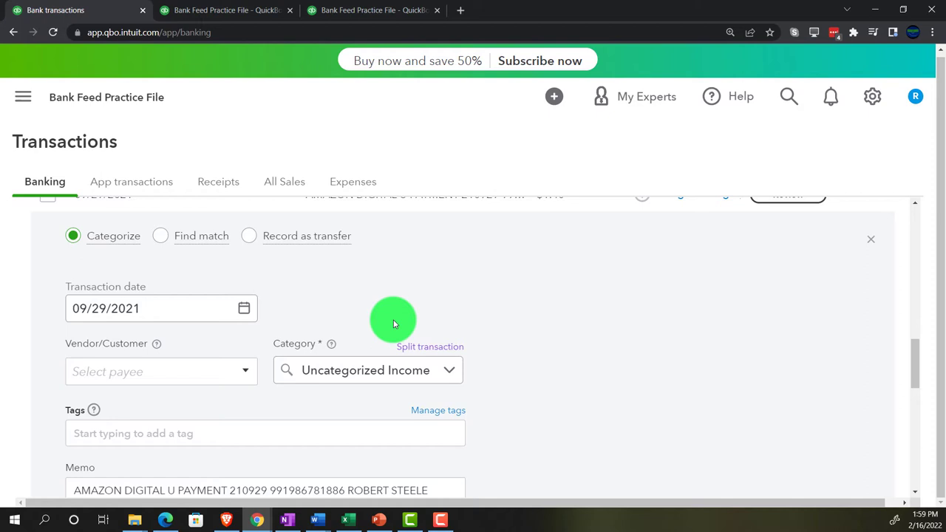
Duplicate the bank transactions browser tab and start a new sales receipt in the copy.
scroll(396, 337, "up", 1)
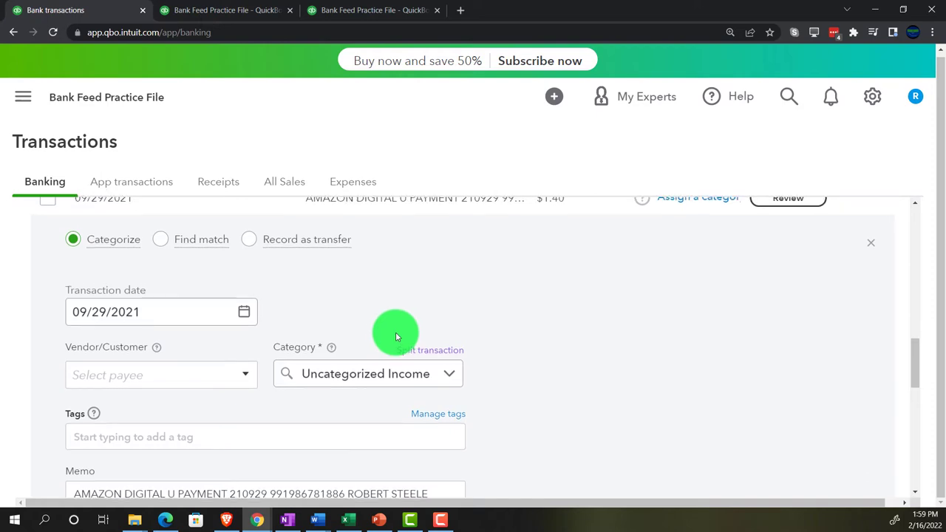
right_click(111, 15)
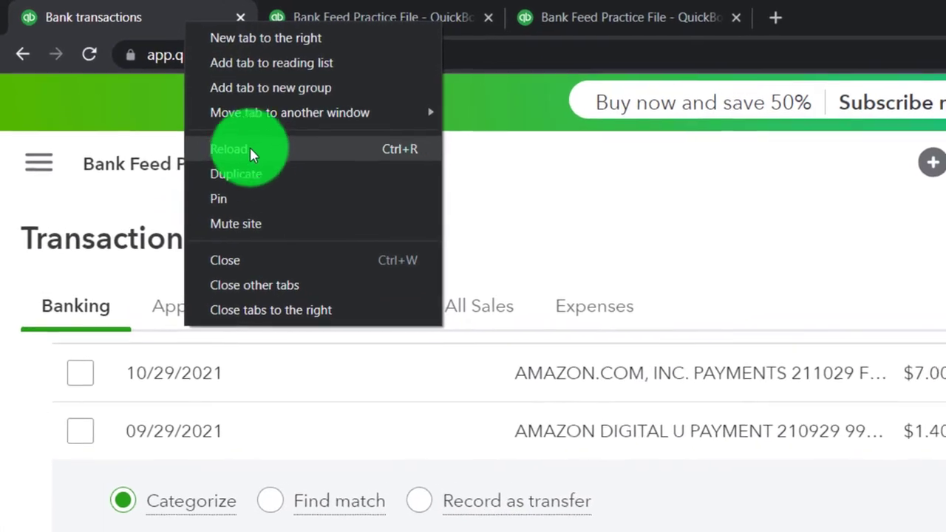
left_click(255, 173)
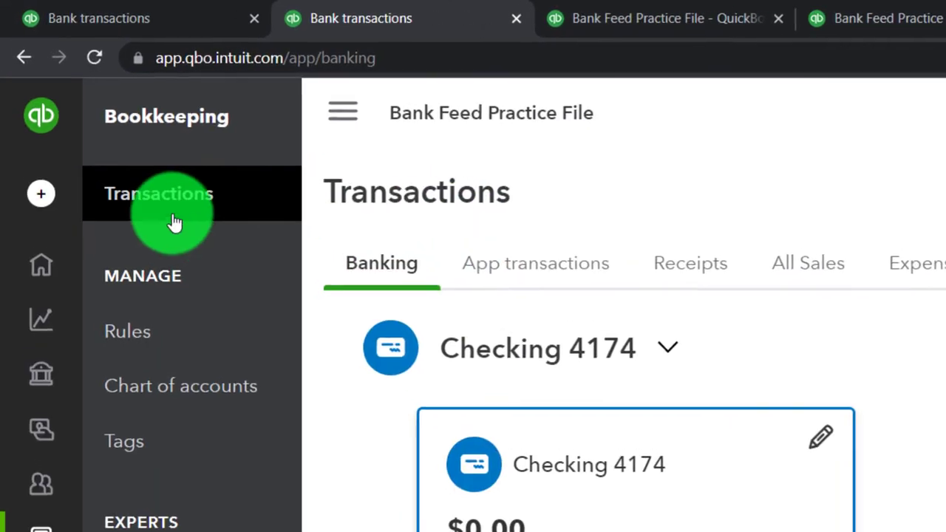
left_click(52, 203)
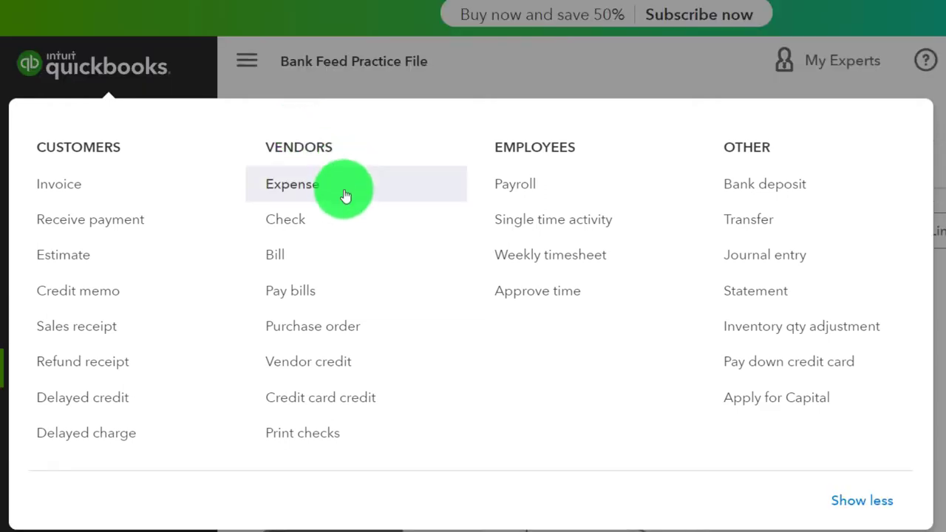
left_click(150, 333)
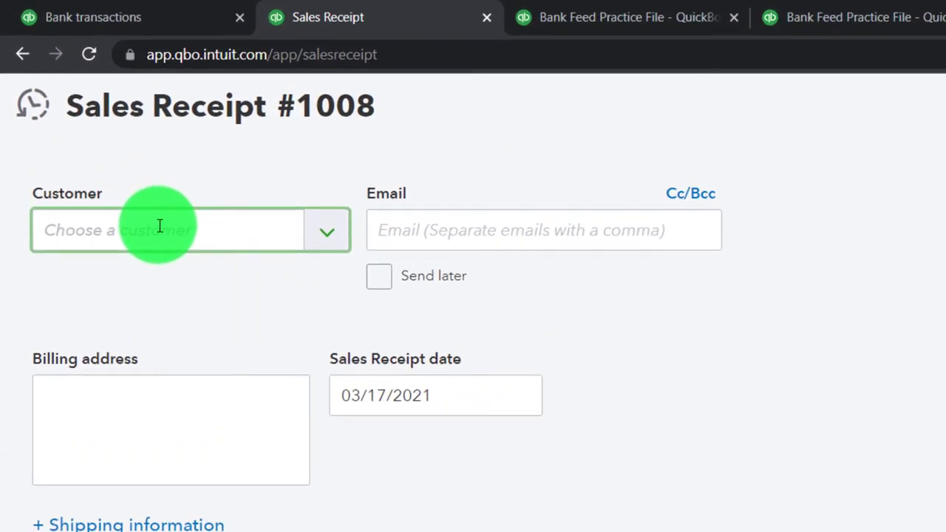
Add Customer 8 as a new customer on the sales receipt and save it.
left_click(94, 135)
type("Cus")
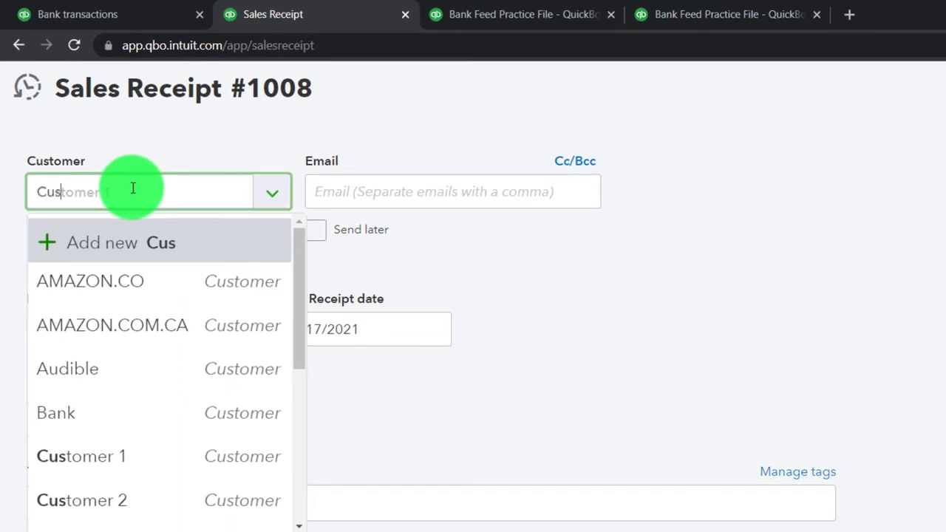
type("tomer")
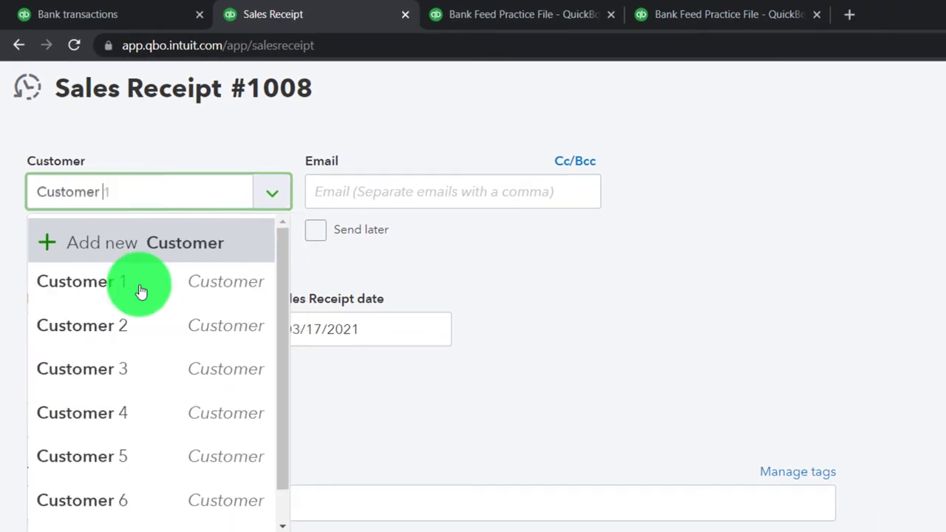
scroll(141, 289, "down", 1)
type("8")
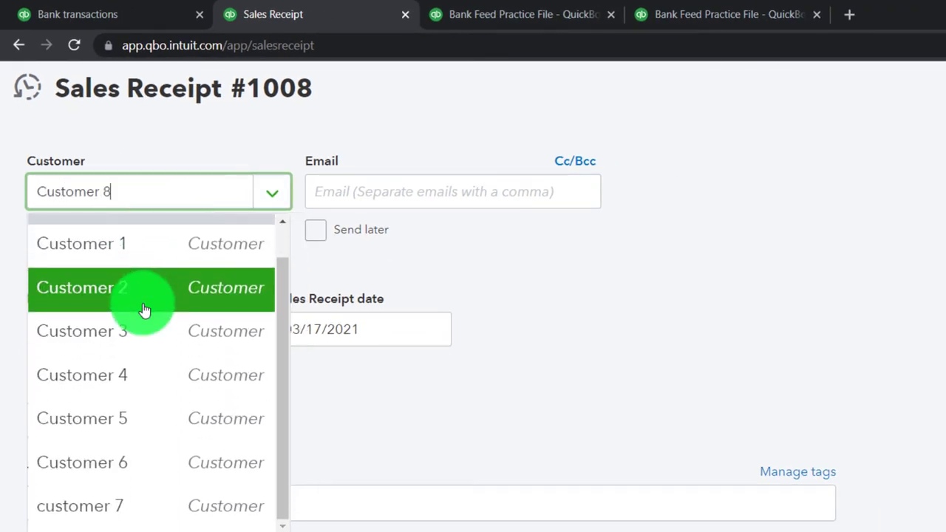
key("Escape")
key("Tab")
key("Tab")
key("Tab")
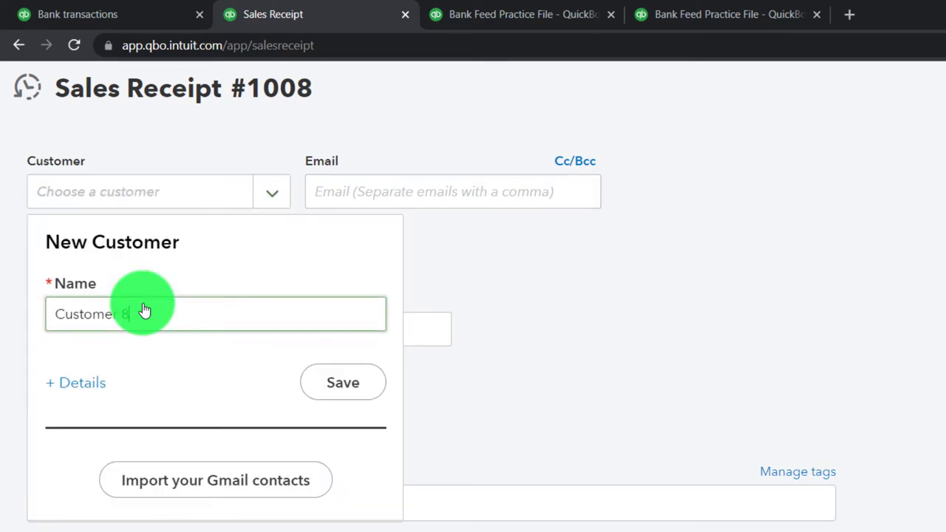
left_click(357, 390)
Set the sales receipt date to 04/01/2021.
left_click(376, 332)
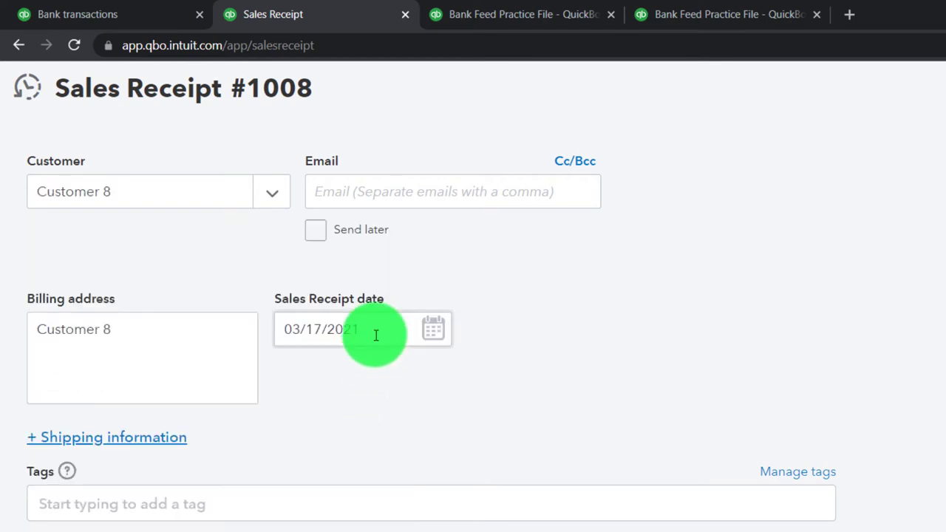
triple_click(375, 331)
key("plus")
key("plus")
key("plus")
key("plus")
key("plus")
key("plus")
key("plus")
key("plus")
key("plus")
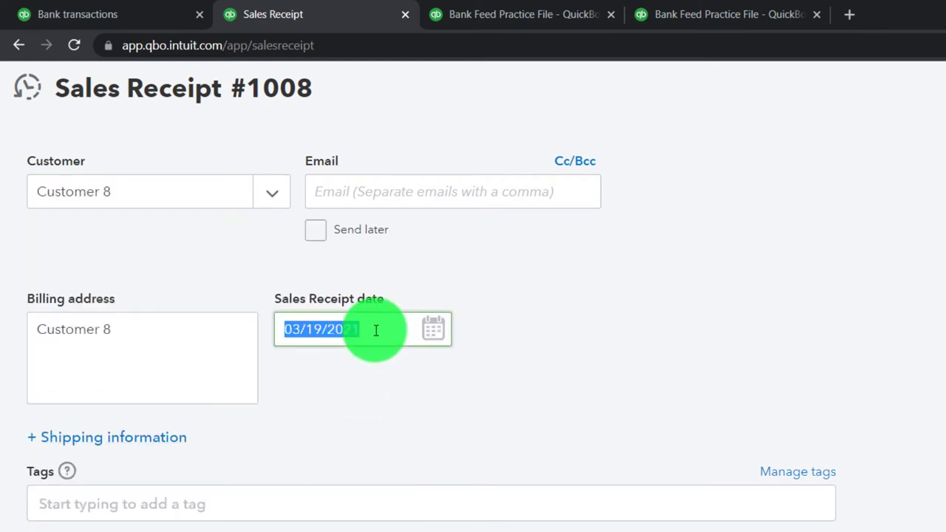
key("plus")
key("plus")
key("plus")
key("plus")
key("plus")
key("plus")
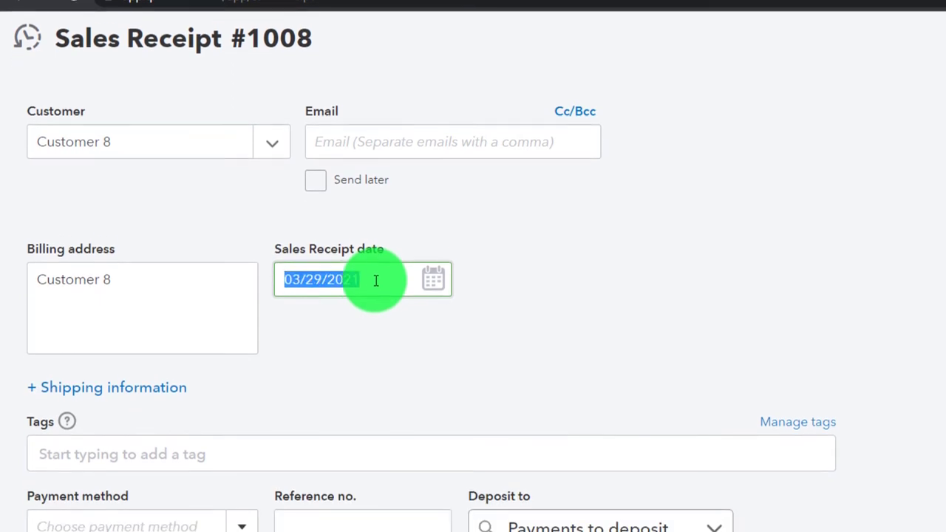
key("Tab")
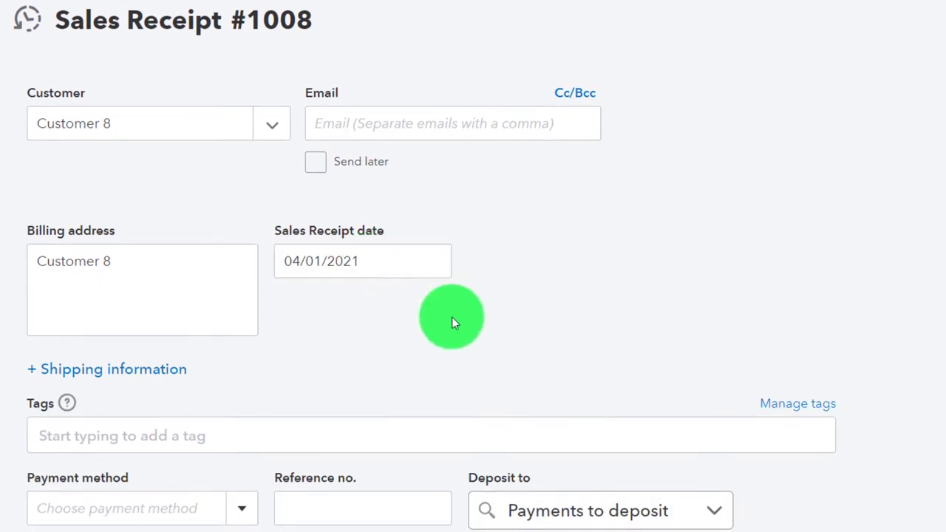
Choose Payments to deposit as the account the sales receipt is deposited to.
scroll(451, 318, "down", 1)
scroll(455, 323, "down", 2)
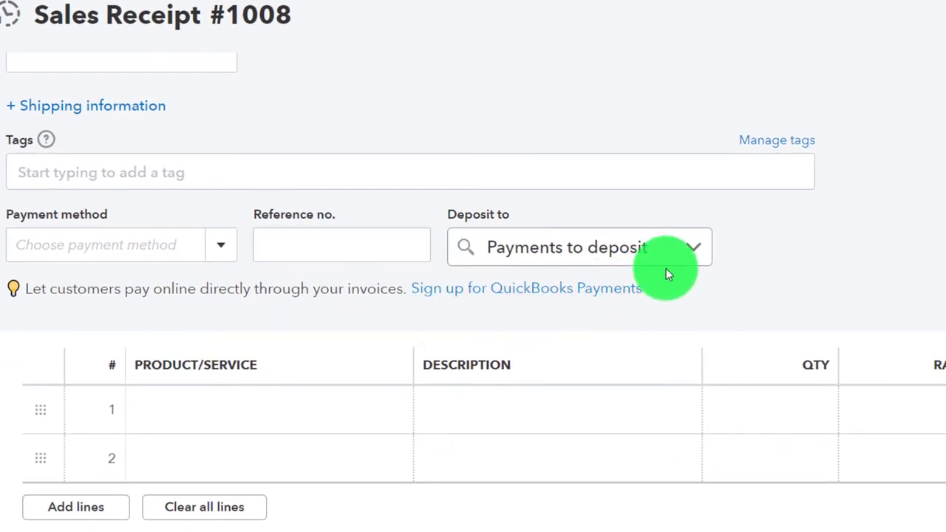
left_click(690, 259)
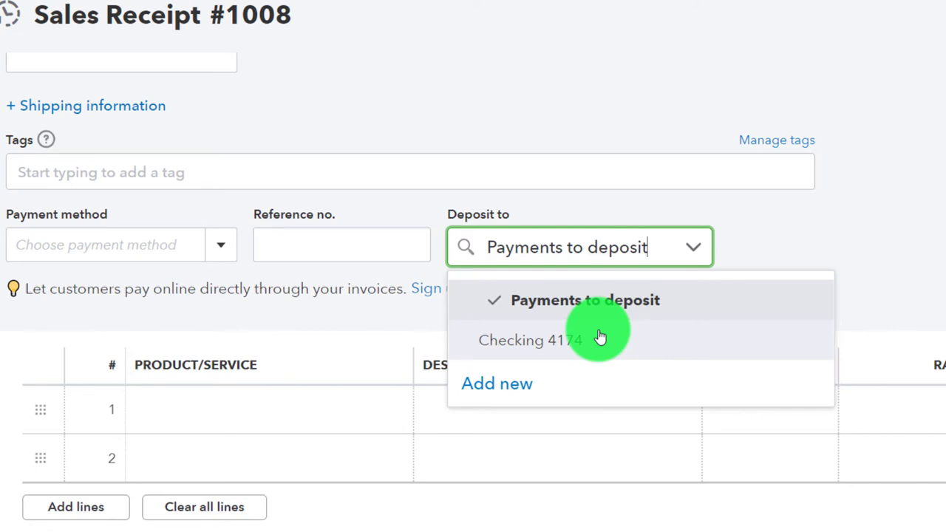
left_click(596, 300)
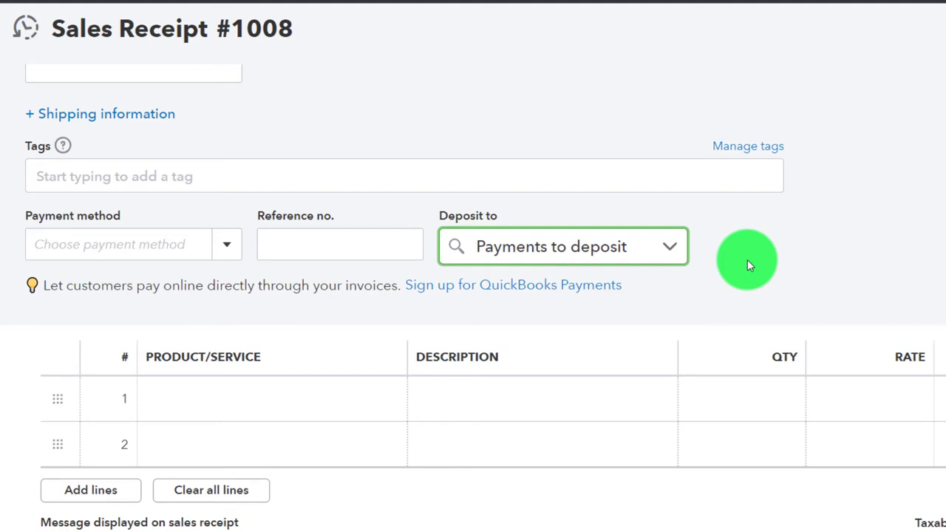
Select Service item 1 as the product/service on the first line of the sales receipt.
scroll(747, 259, "up", 2)
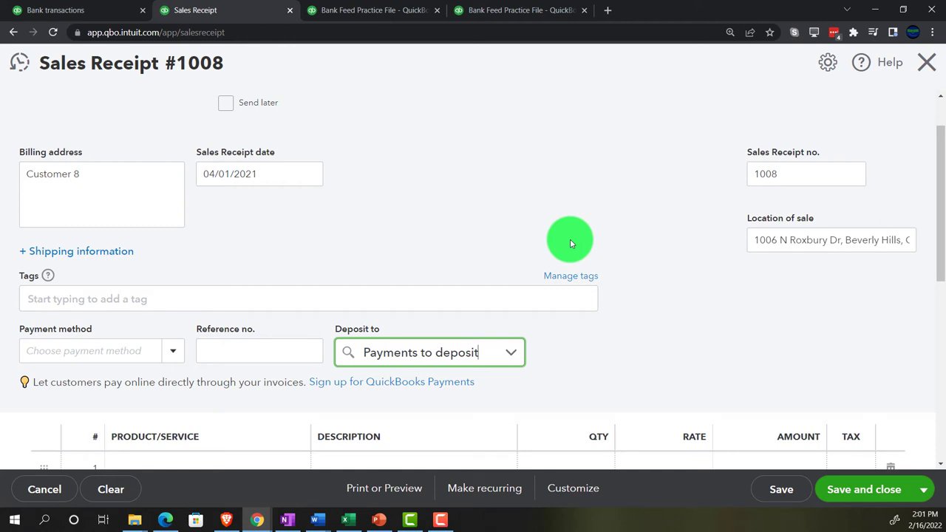
scroll(570, 241, "down", 1)
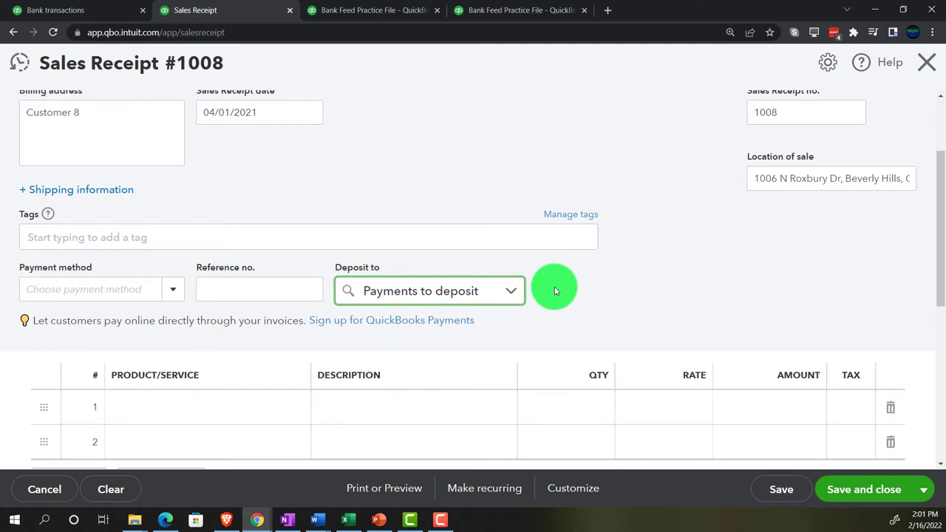
scroll(554, 287, "down", 1)
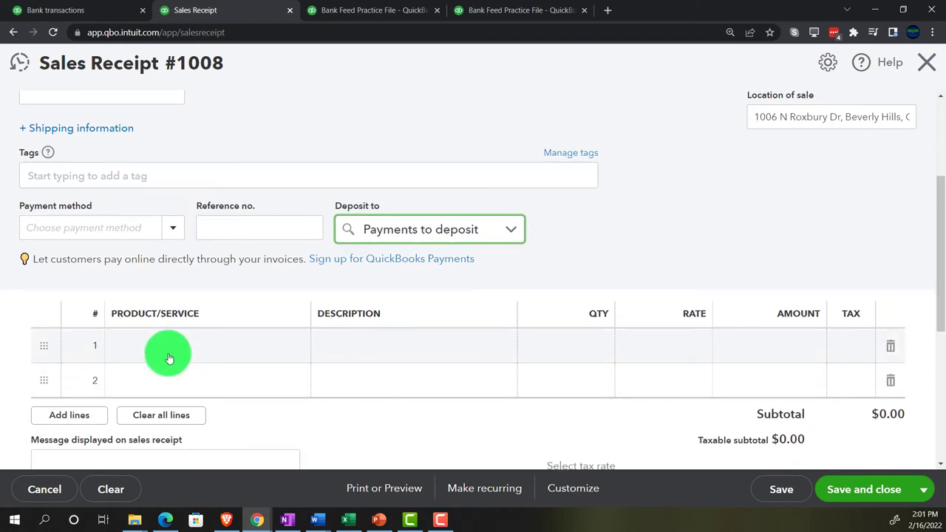
left_click(169, 358)
type("s")
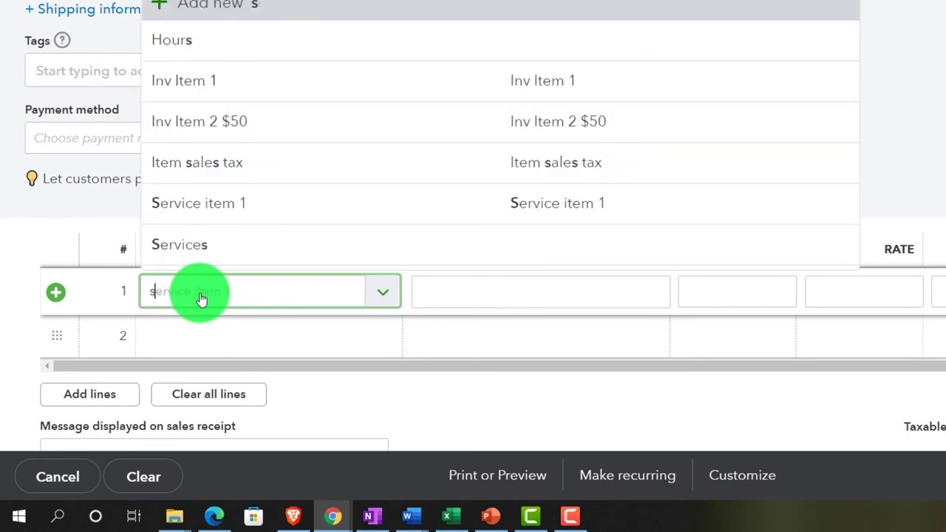
type("er")
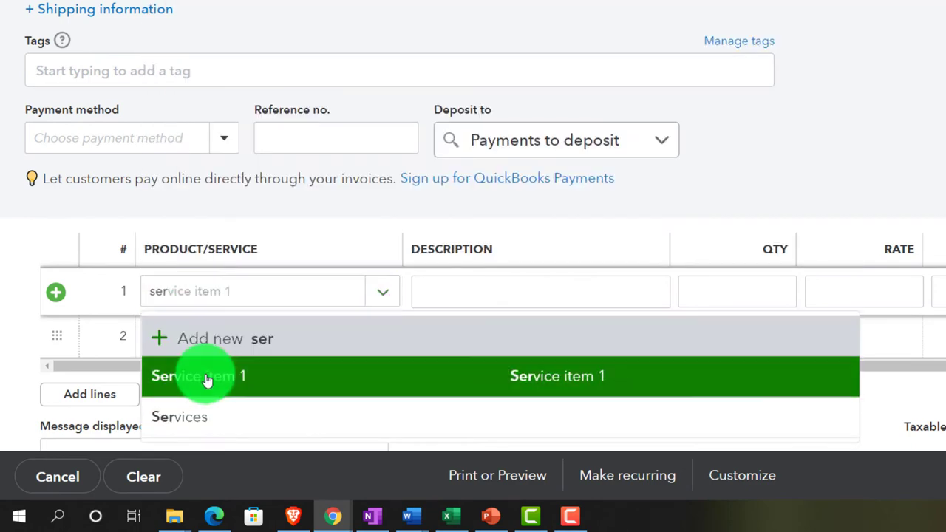
left_click(207, 379)
Enter an amount of 1.40 for the Service item 1 line.
key("Tab")
key("Tab")
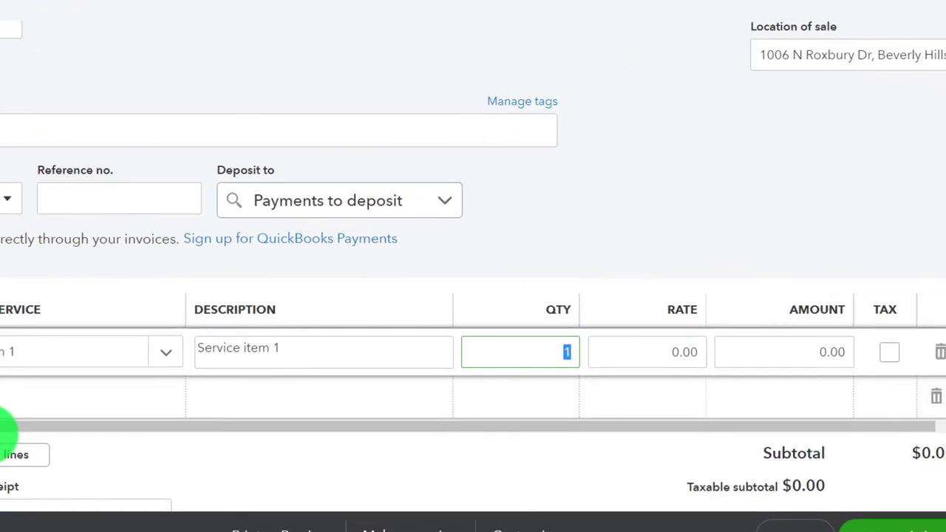
key("Tab")
key("Tab")
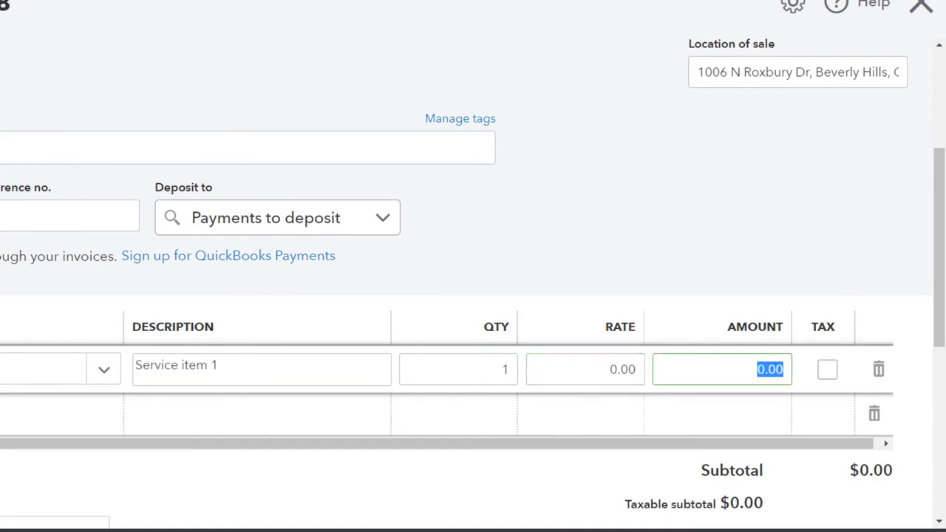
type("1.40")
key("Tab")
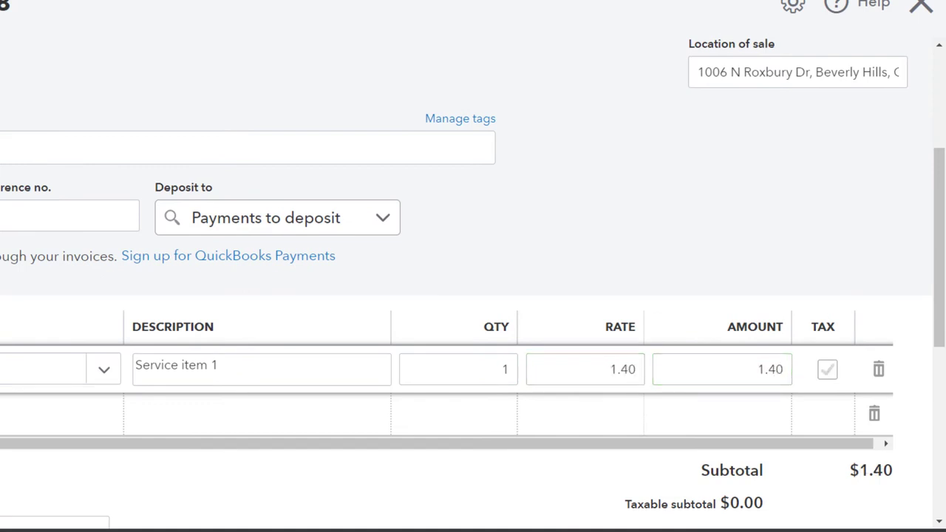
key("Tab")
key("Tab")
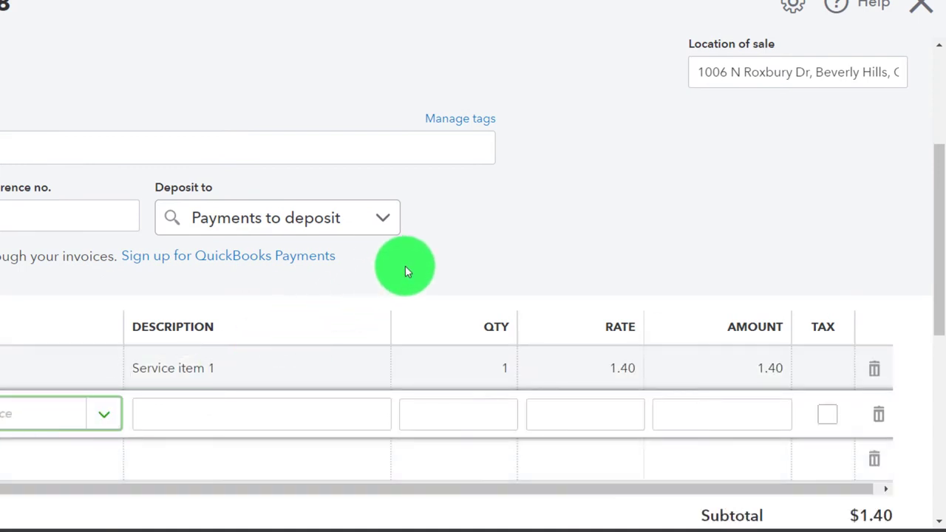
Review the lower part of the sales receipt, including its tax section, and save and close it.
scroll(476, 222, "down", 1)
scroll(475, 223, "down", 1)
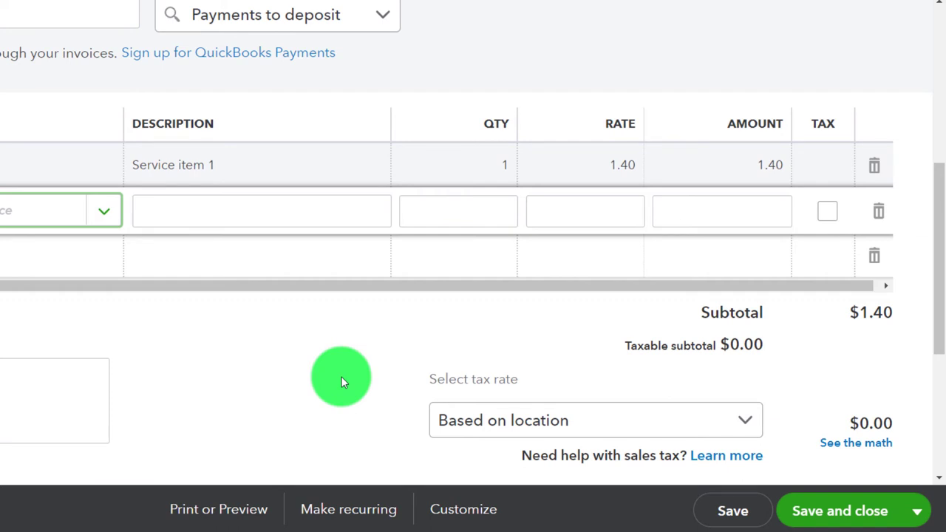
scroll(341, 377, "up", 2)
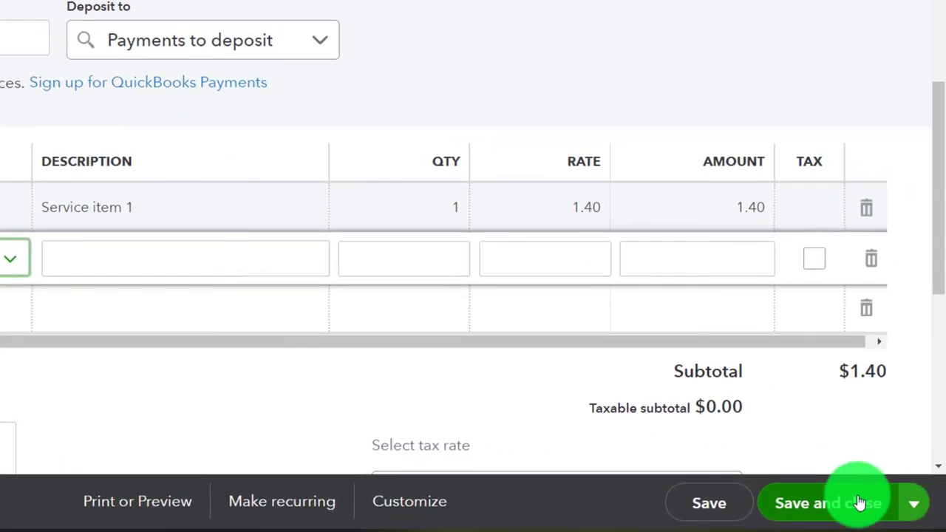
left_click(860, 503)
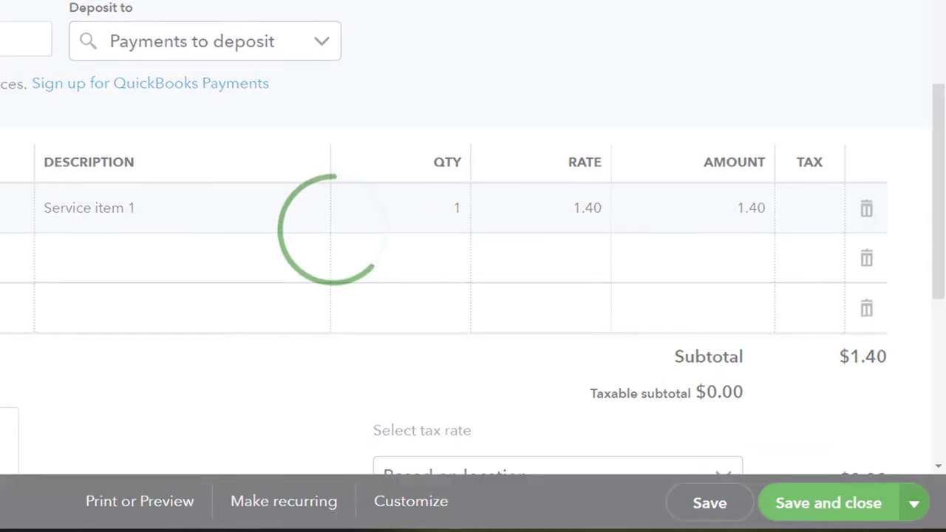
Switch to the balance sheet report, rerun it for 01/01/2021 to 12/31/2021, and examine the current assets.
left_click(369, 10)
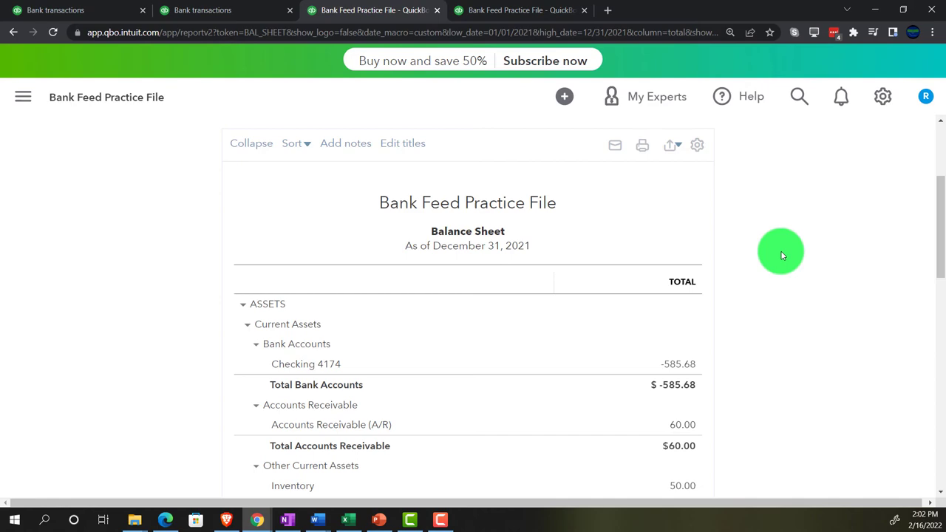
scroll(781, 255, "up", 3)
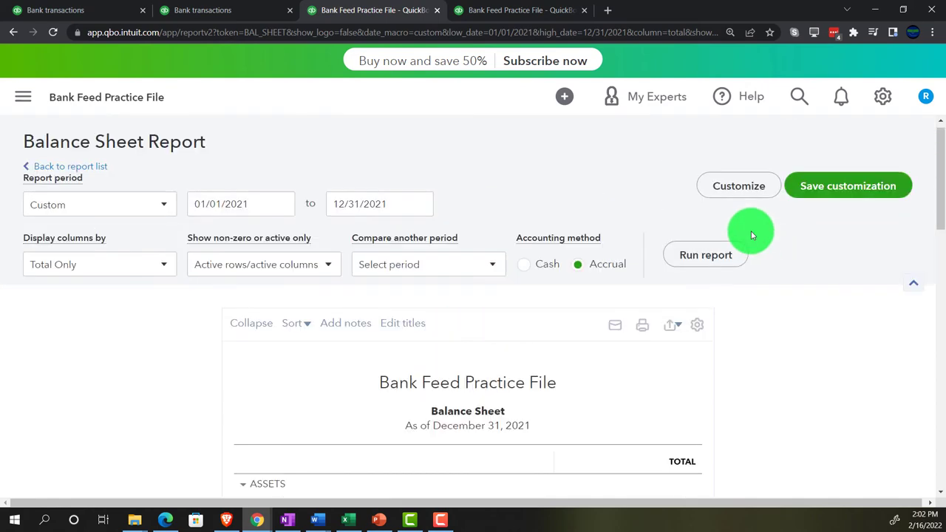
left_click(721, 257)
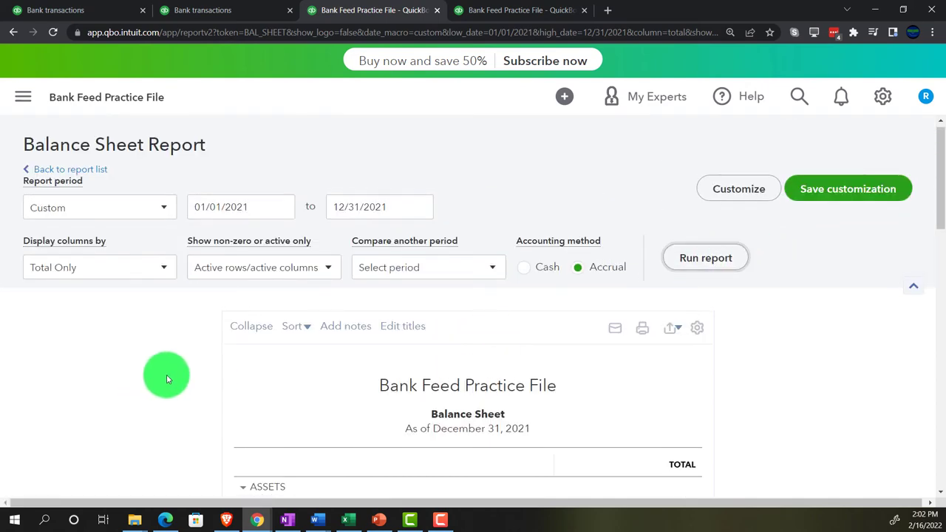
scroll(169, 379, "down", 3)
scroll(172, 382, "up", 2)
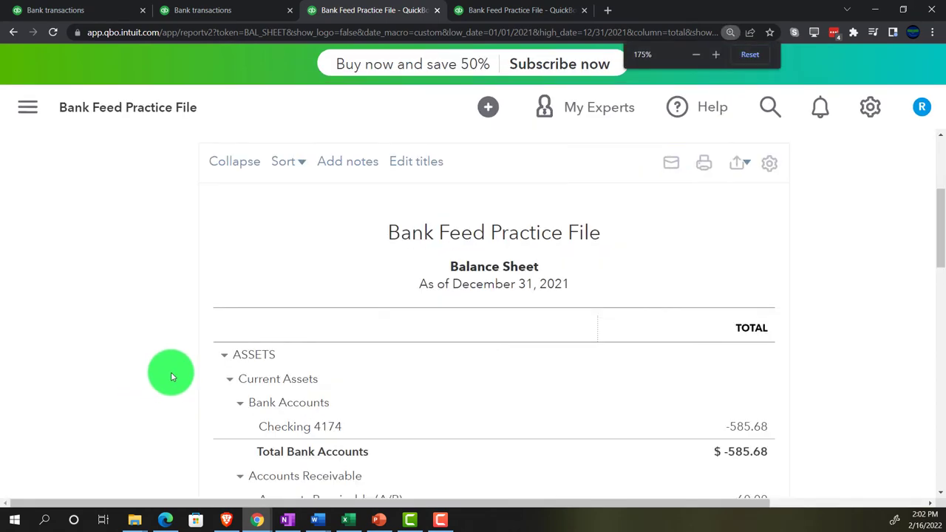
scroll(407, 503, "right", 2)
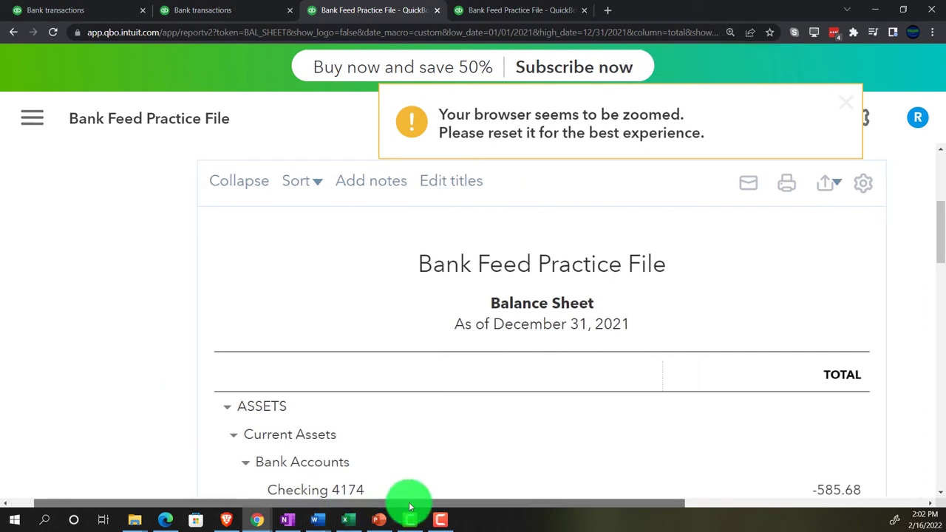
scroll(152, 392, "down", 2)
scroll(135, 396, "down", 3)
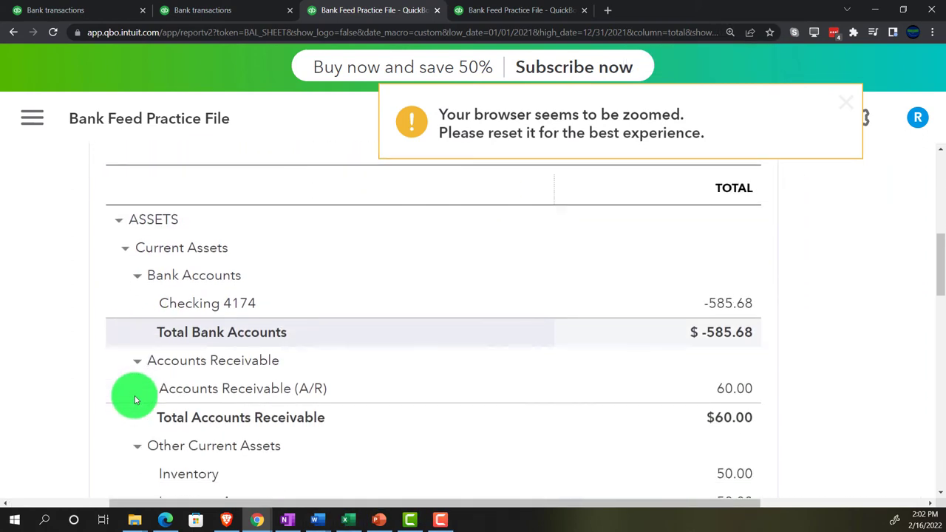
scroll(132, 397, "up", 2)
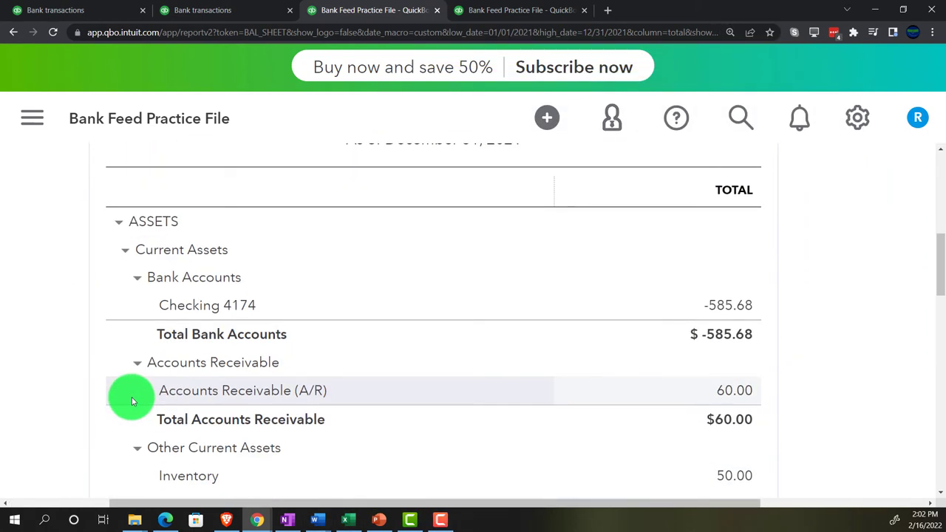
Open the transaction detail behind Payments to deposit on the balance sheet, review its entries, and return to the report summary.
scroll(132, 396, "down", 5)
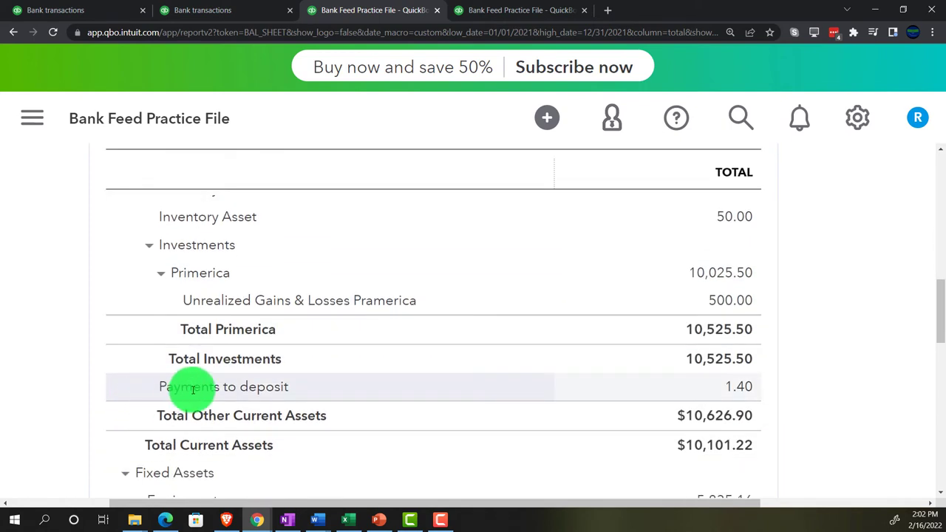
left_click(739, 387)
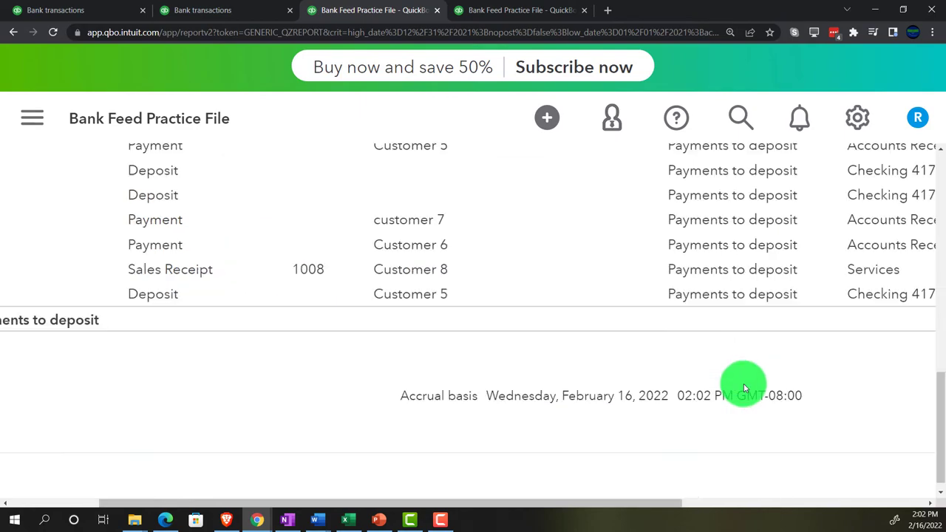
key("ctrl+minus")
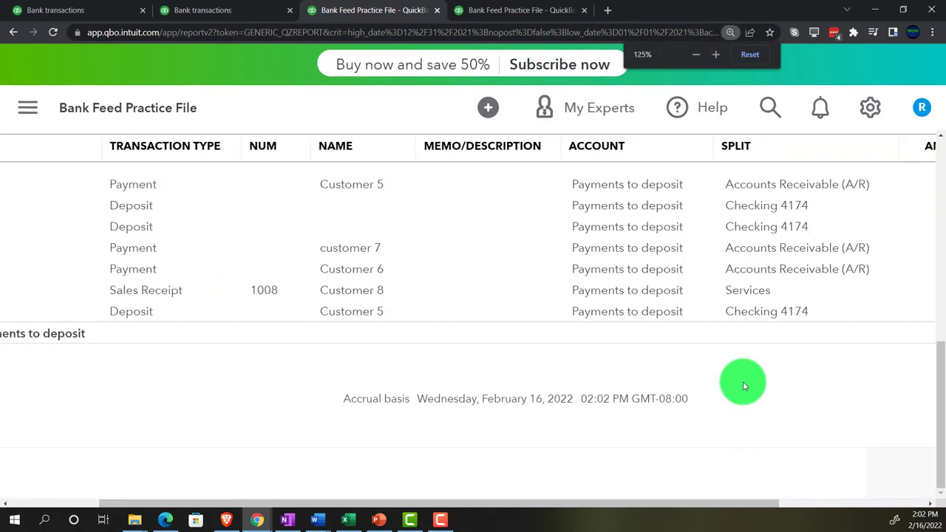
key("ctrl+minus")
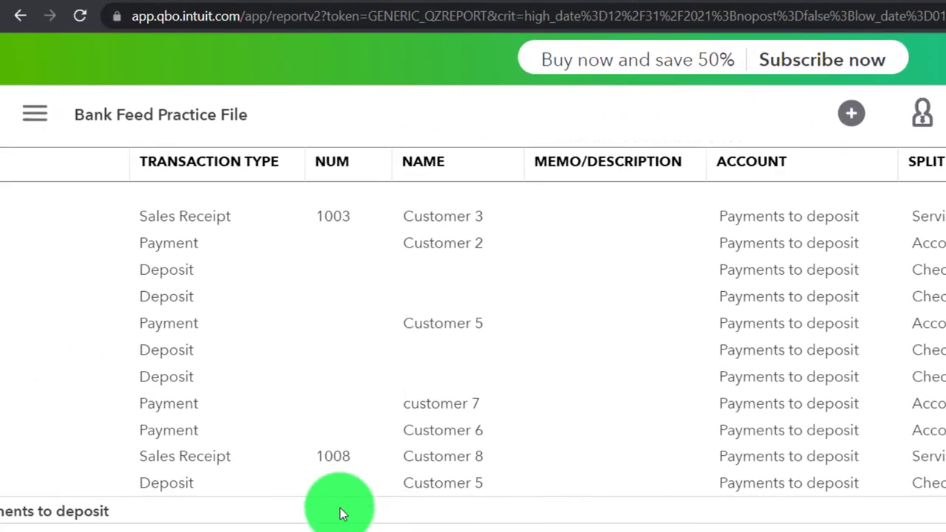
scroll(225, 527, "up", 10)
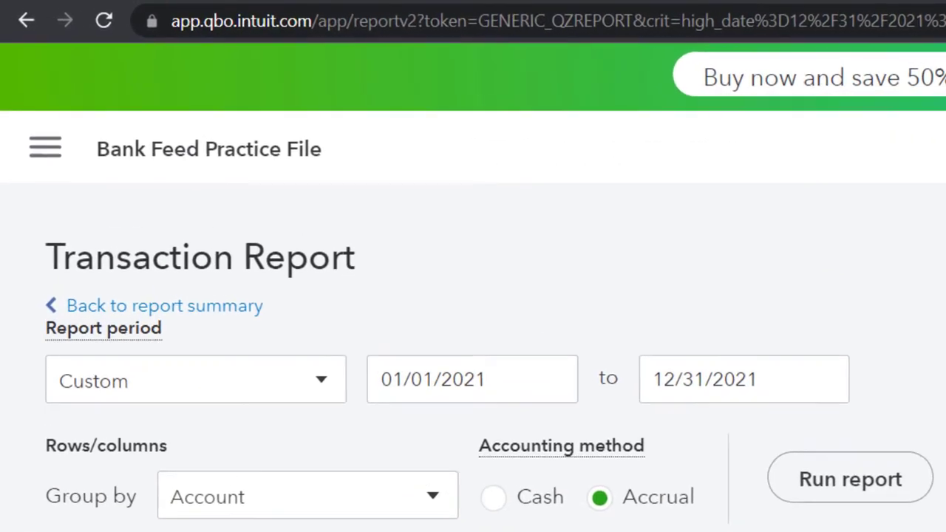
left_click(222, 347)
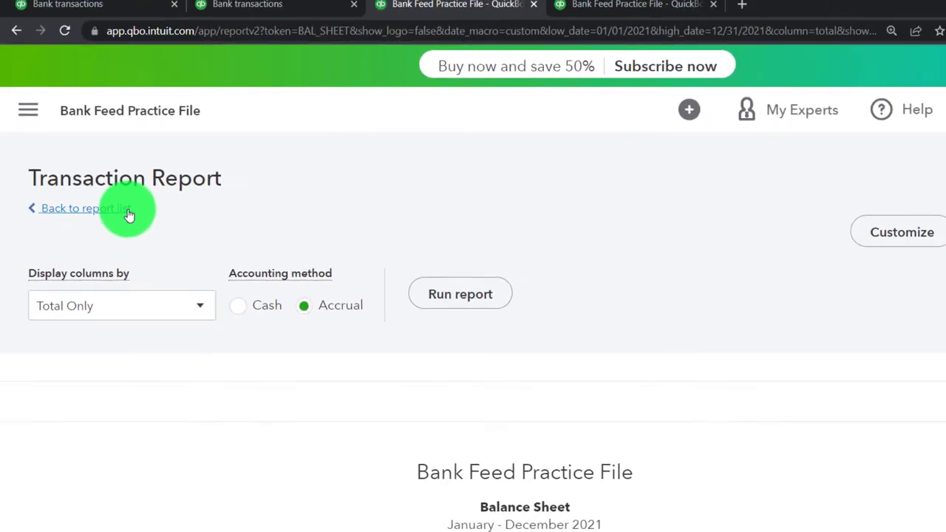
scroll(235, 360, "down", 5)
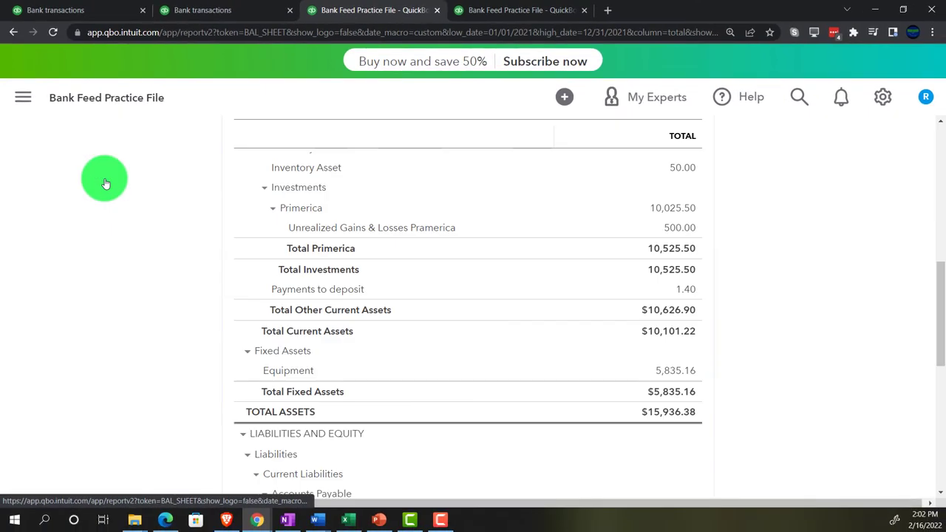
Switch to the Profit and Loss report, examine the transaction detail behind Services income, and return to the report summary.
left_click(490, 12)
key("ctrl+plus")
key("ctrl+plus")
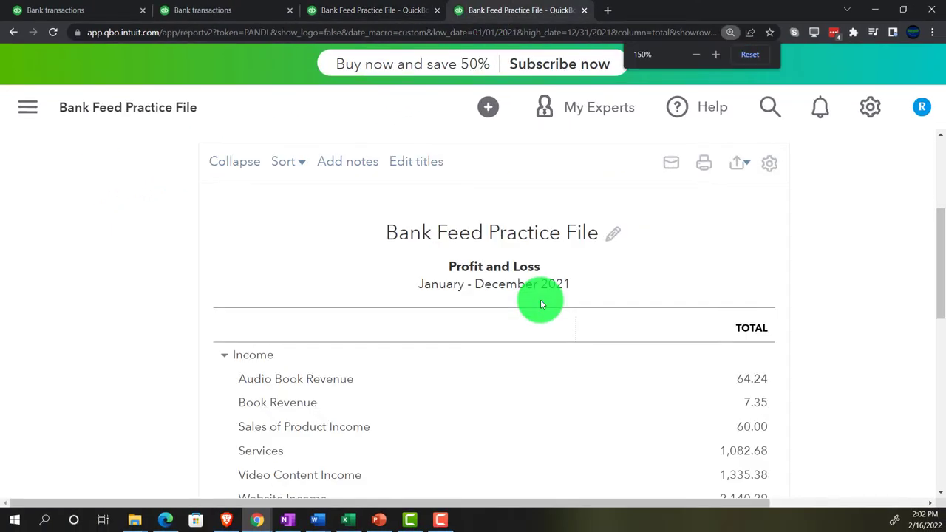
scroll(542, 304, "down", 2)
left_click_drag(475, 503, 563, 496)
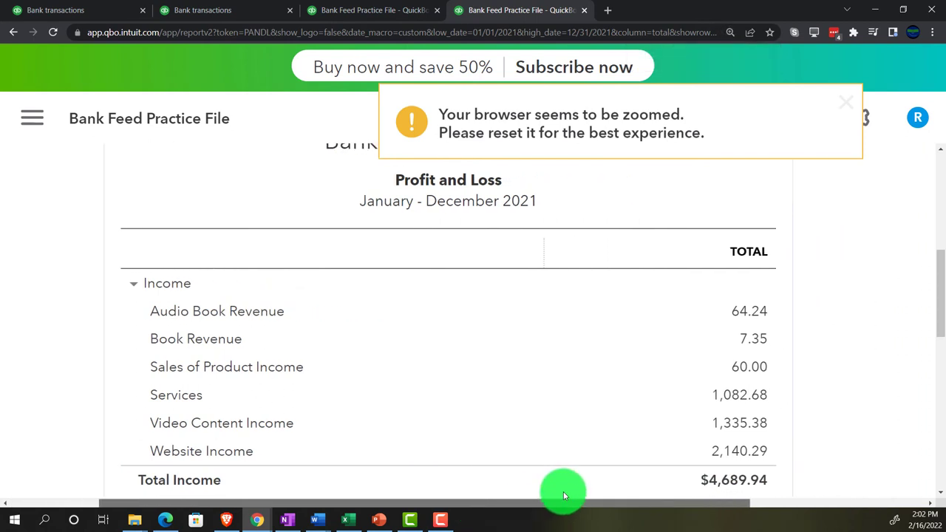
left_click(739, 395)
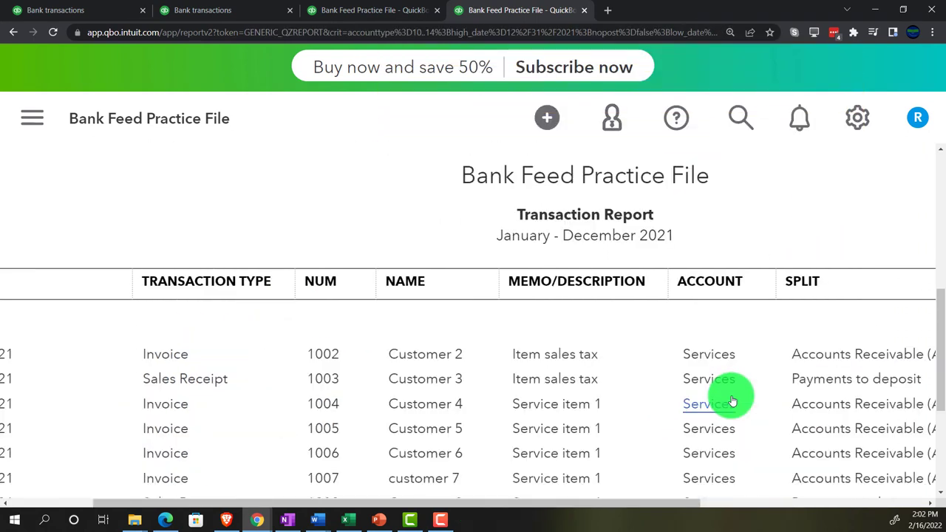
key("ctrl+minus")
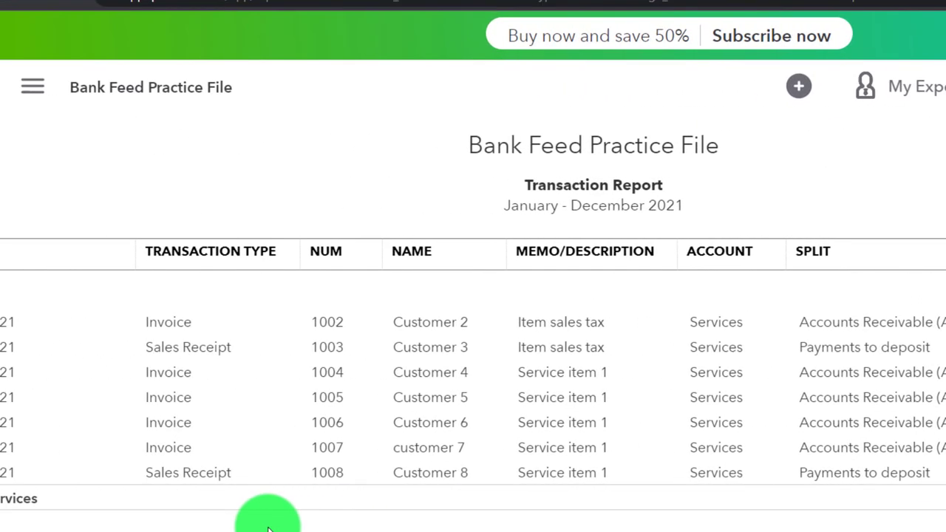
scroll(255, 517, "up", 5)
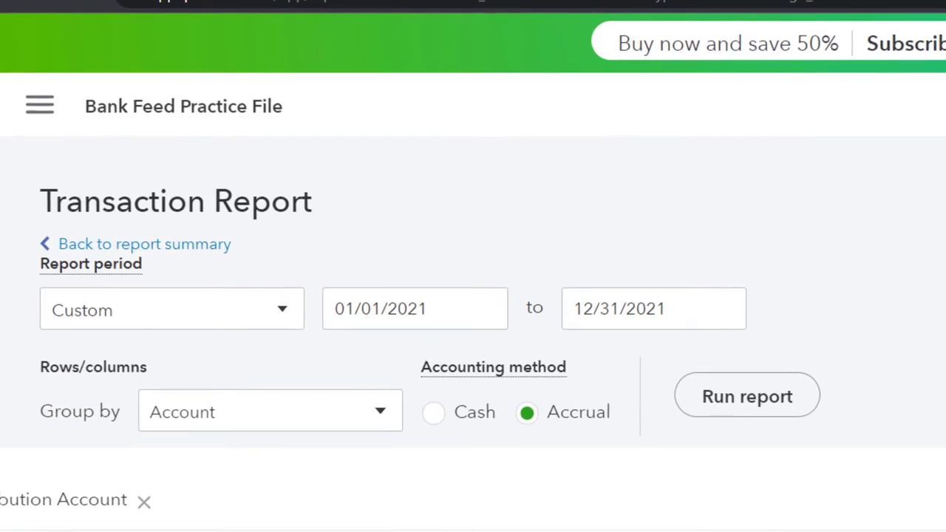
left_click(192, 245)
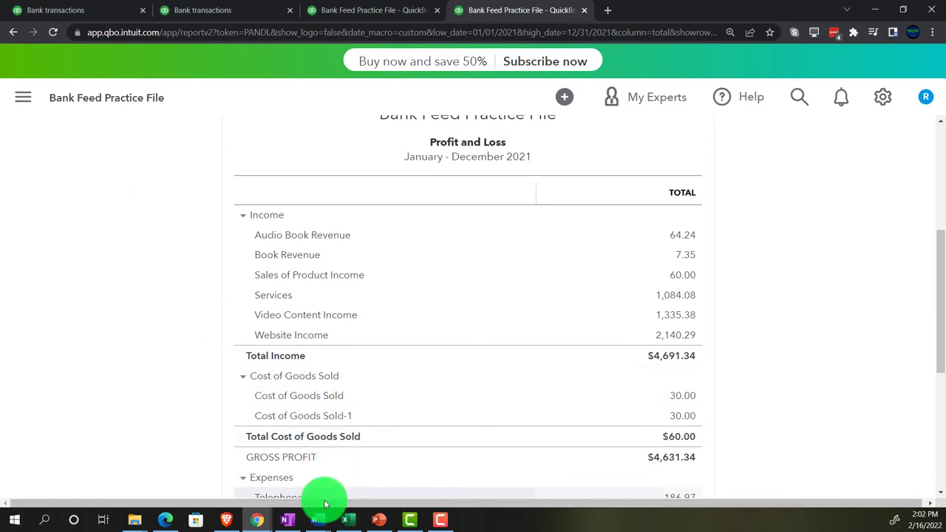
Switch to OneNote to view the accounting workflow flowchart, and return to the Profit and Loss report in Chrome.
left_click(290, 521)
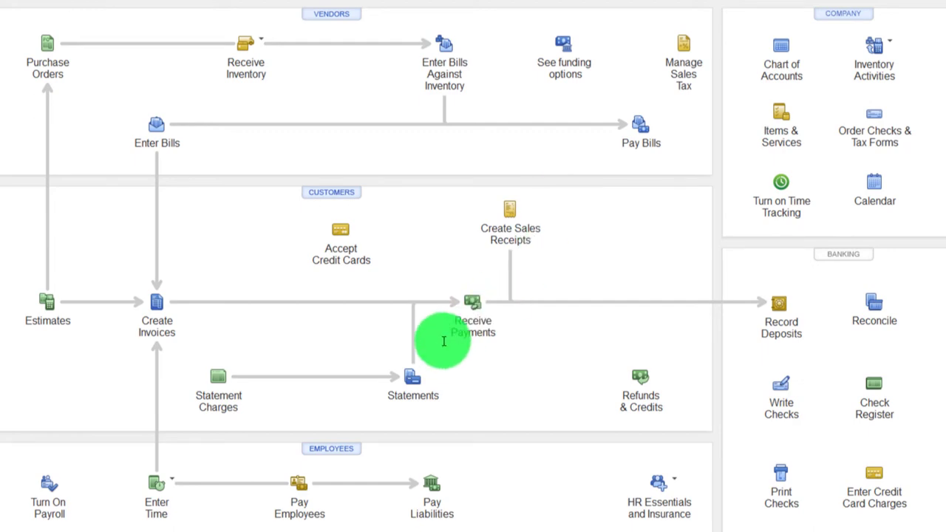
left_click(277, 523)
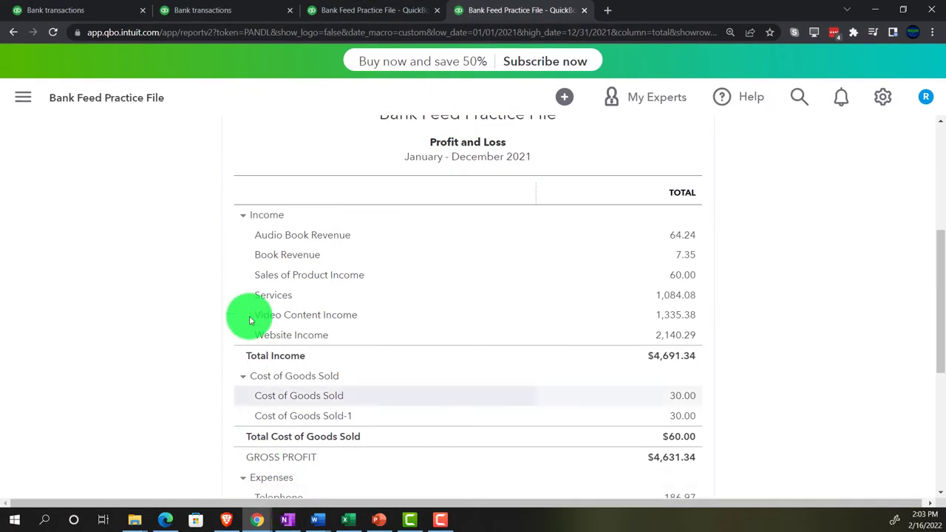
Open the Customers list under Get paid & pay in the Bank transactions browser page, and check the equivalent Sales section in Edge.
left_click(214, 10)
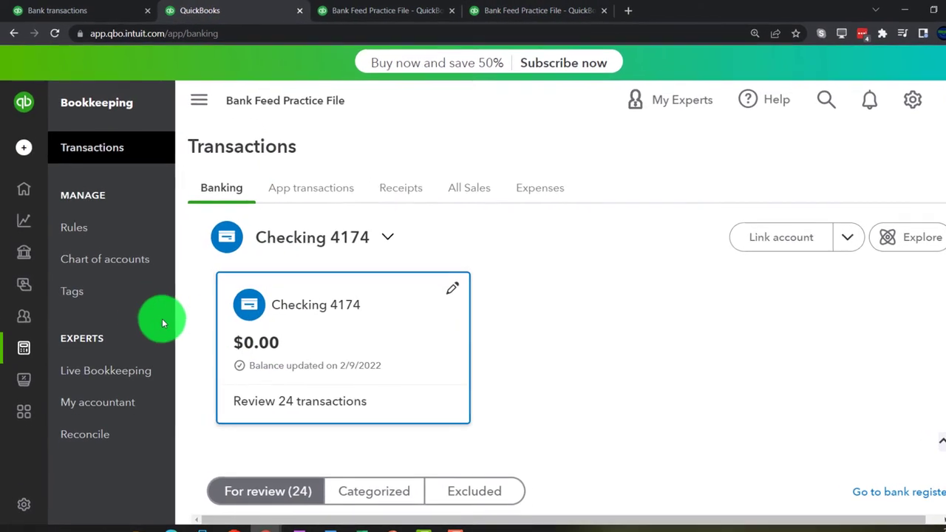
mouse_move(47, 245)
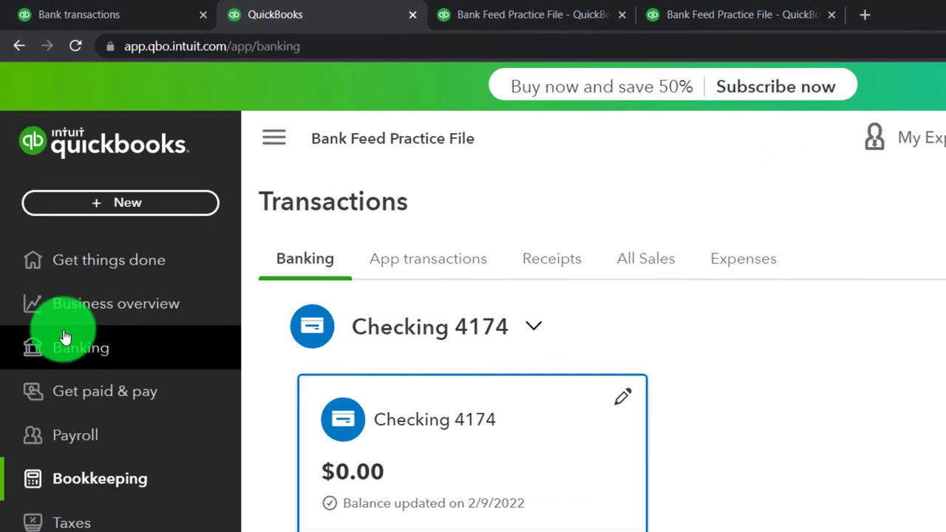
left_click(86, 399)
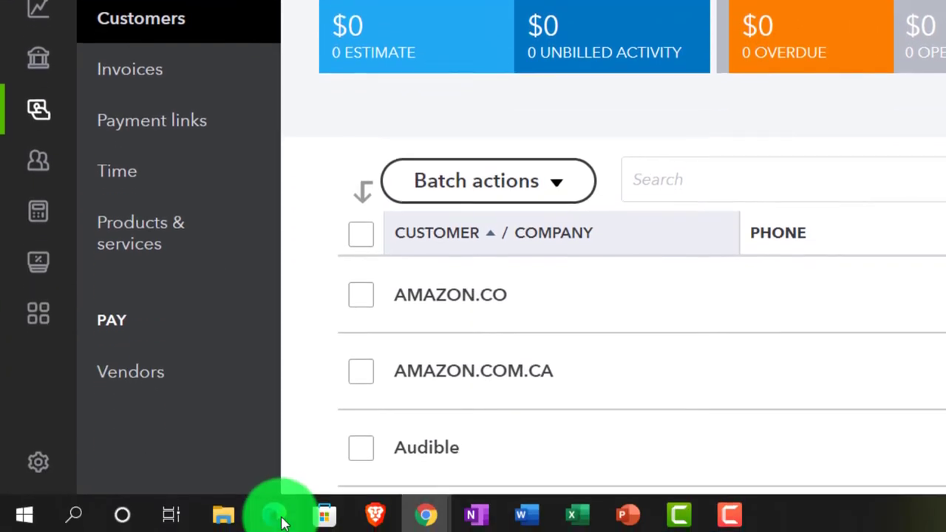
left_click(275, 512)
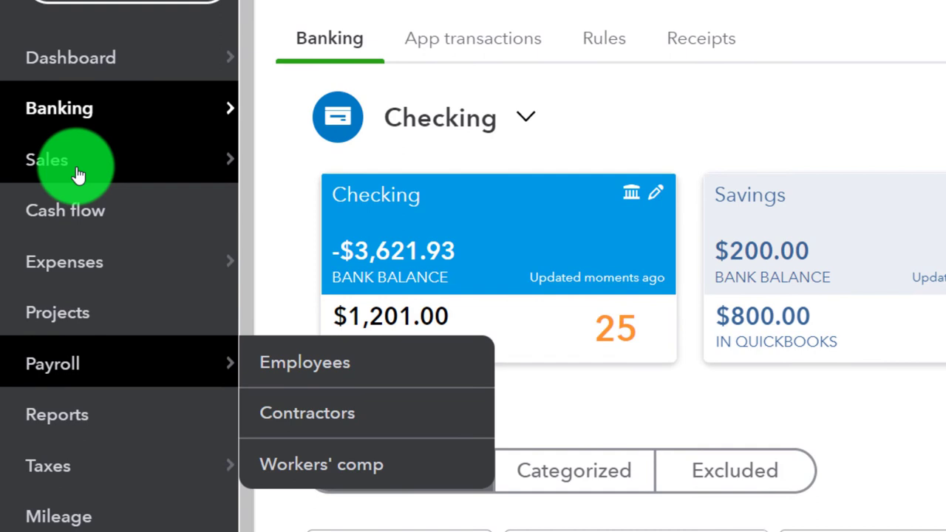
left_click(78, 175)
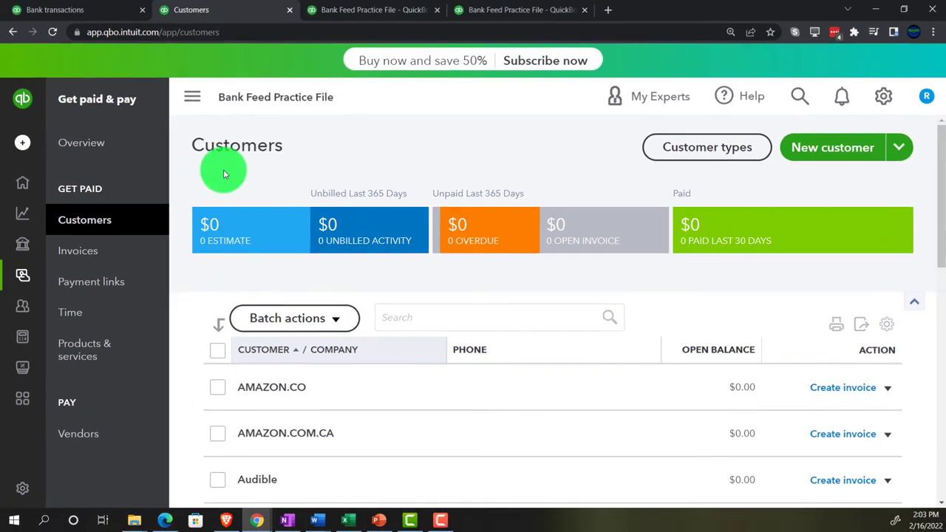
Open Customer 8 from the Customers list and review the sales receipt in its transaction list.
scroll(224, 405, "down", 5)
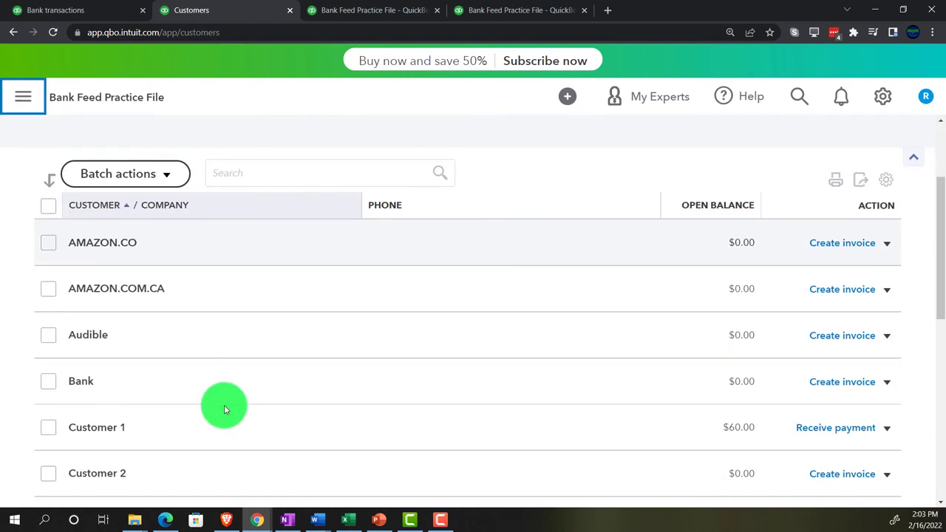
scroll(224, 405, "down", 2)
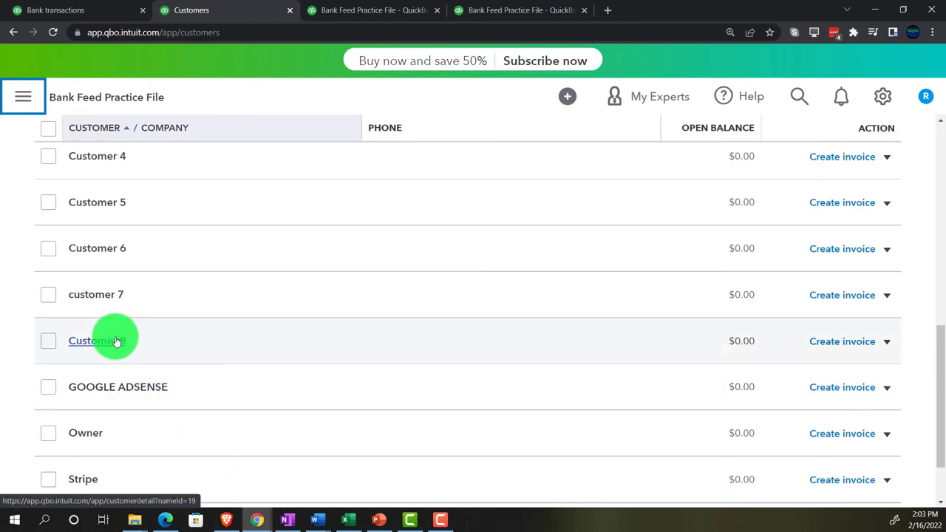
left_click(117, 340)
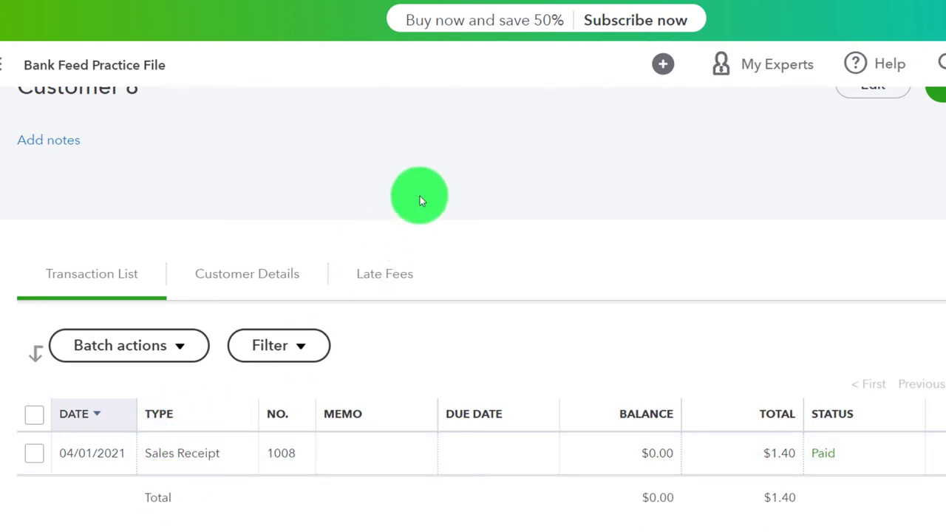
scroll(162, 249, "up", 1)
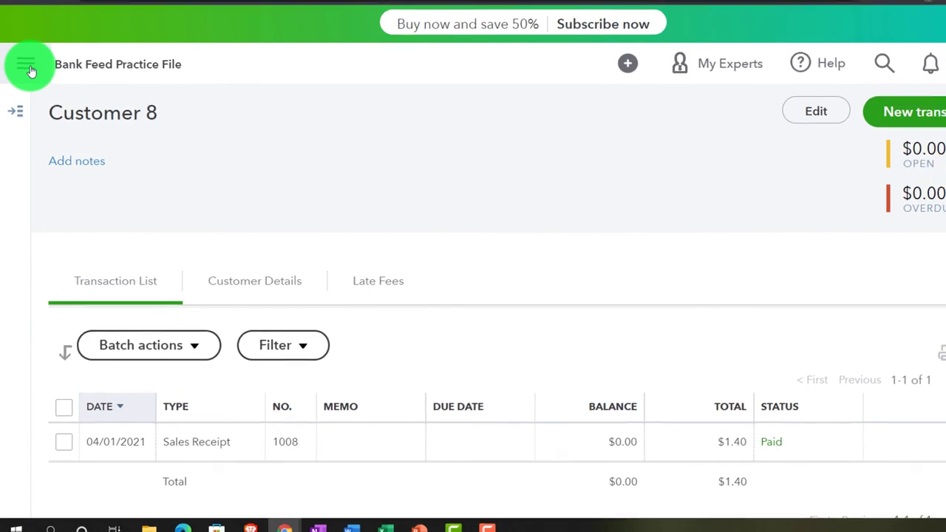
Go to the reports list, search for "sale", and open the Sales by Product/Service Detail report.
left_click(32, 69)
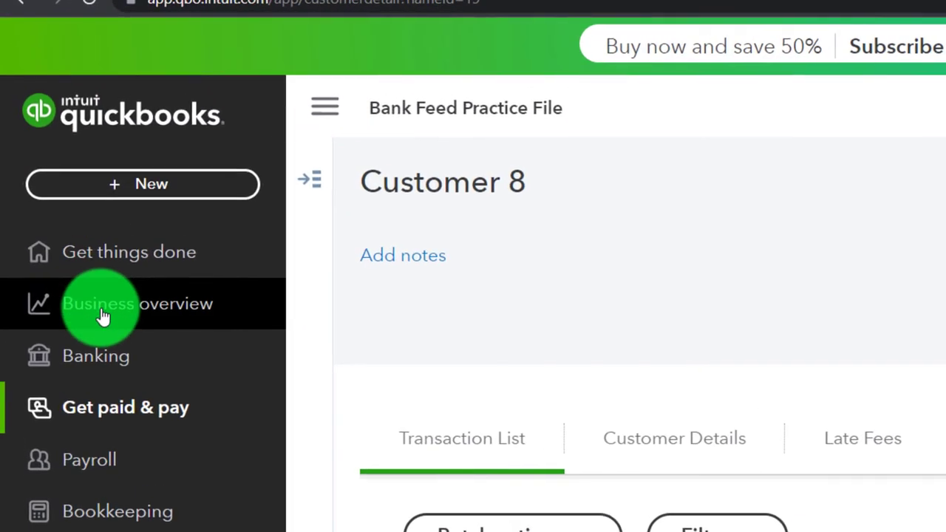
left_click(67, 202)
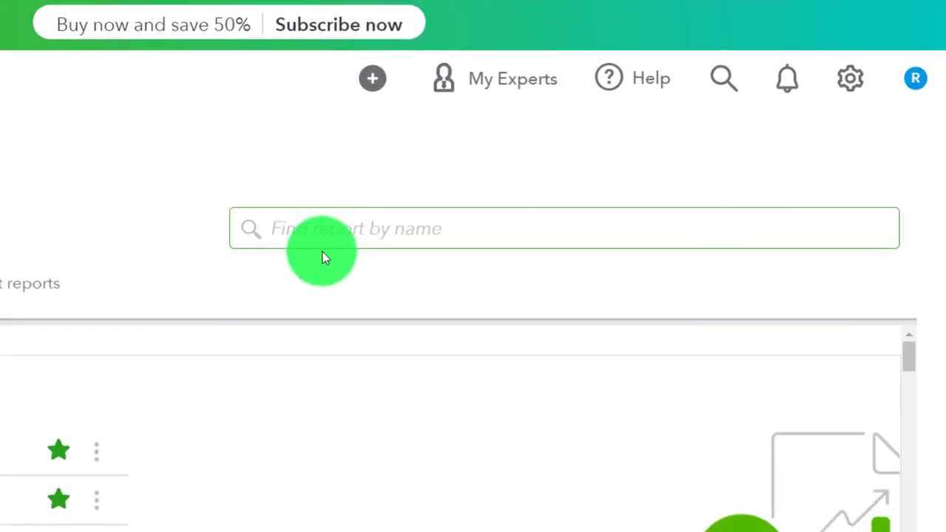
left_click(338, 235)
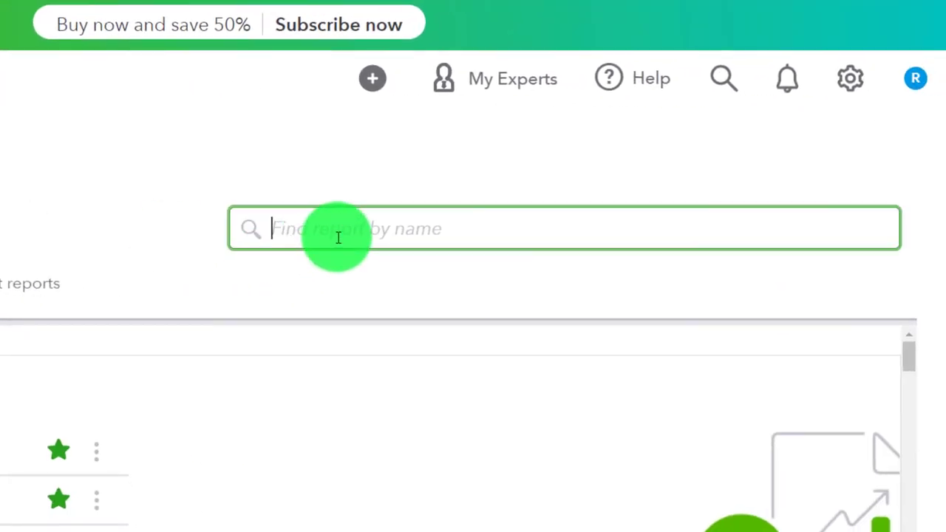
type("sale")
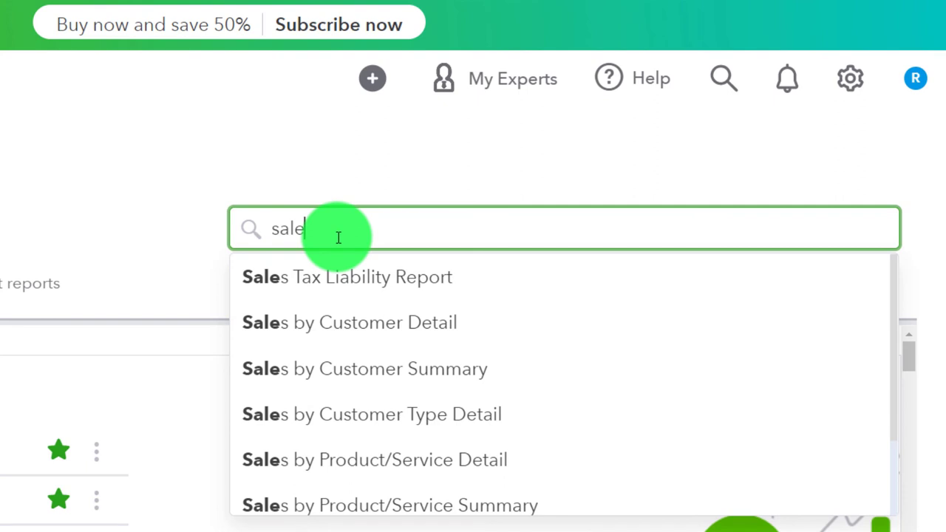
key("Down")
key("Down")
key("Down")
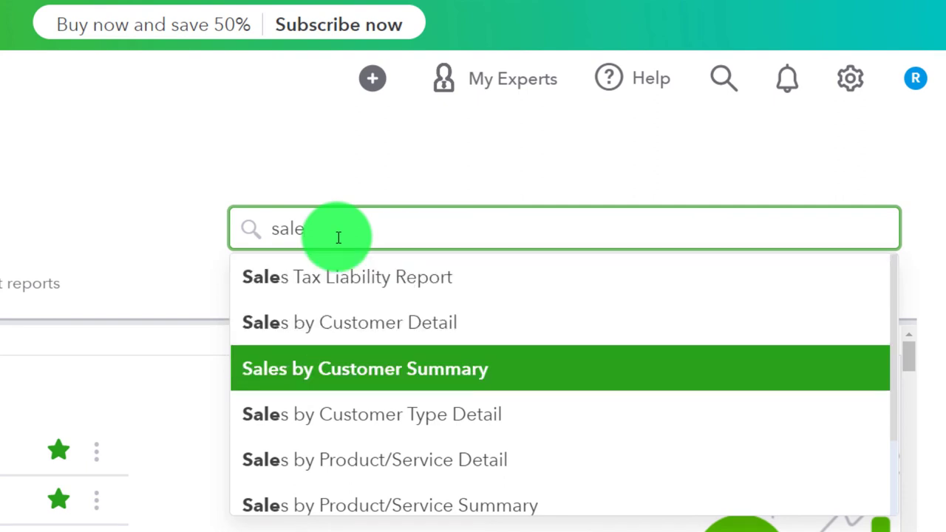
key("Down")
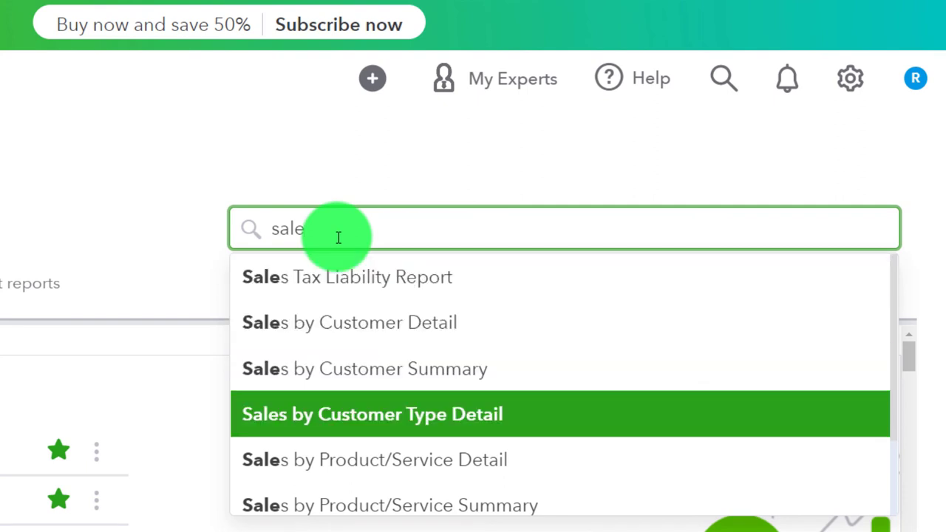
key("Down")
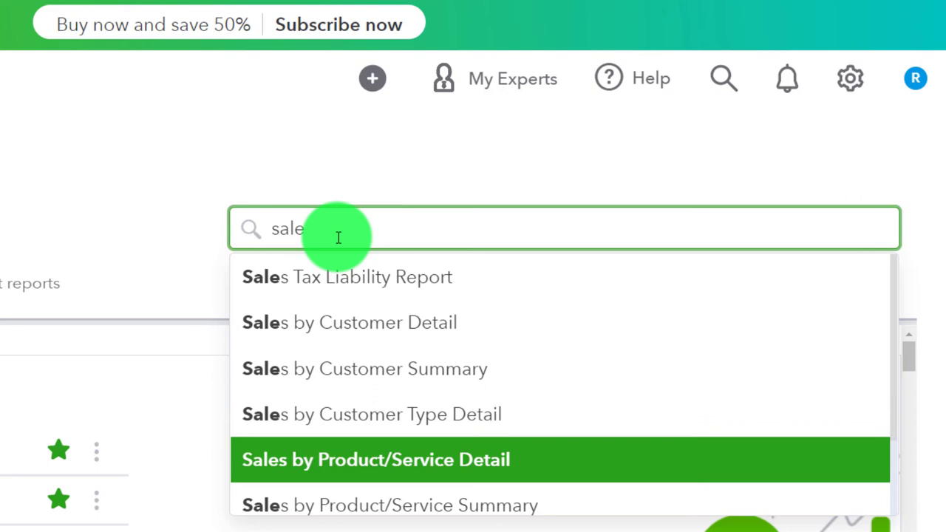
key("Return")
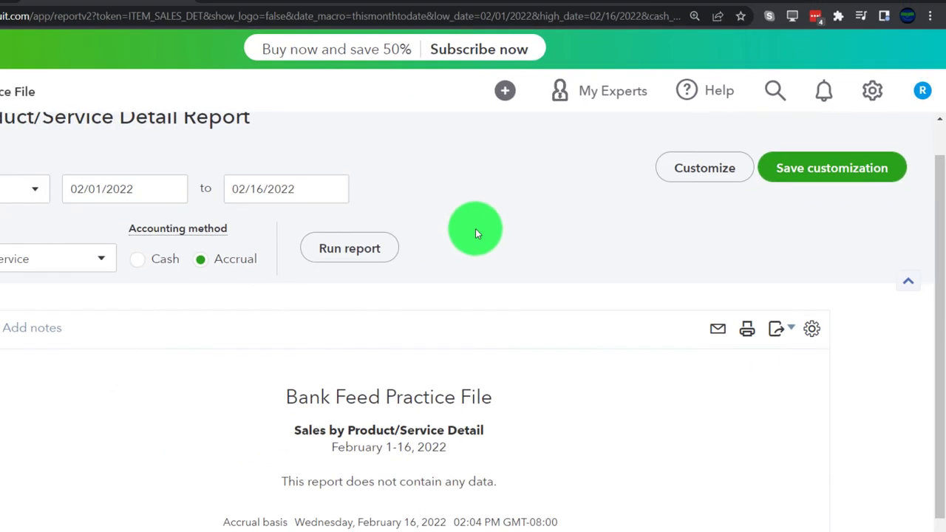
Set the Sales by Product/Service Detail report period to 01/01/2021 through 12/31/2021.
left_click(124, 190)
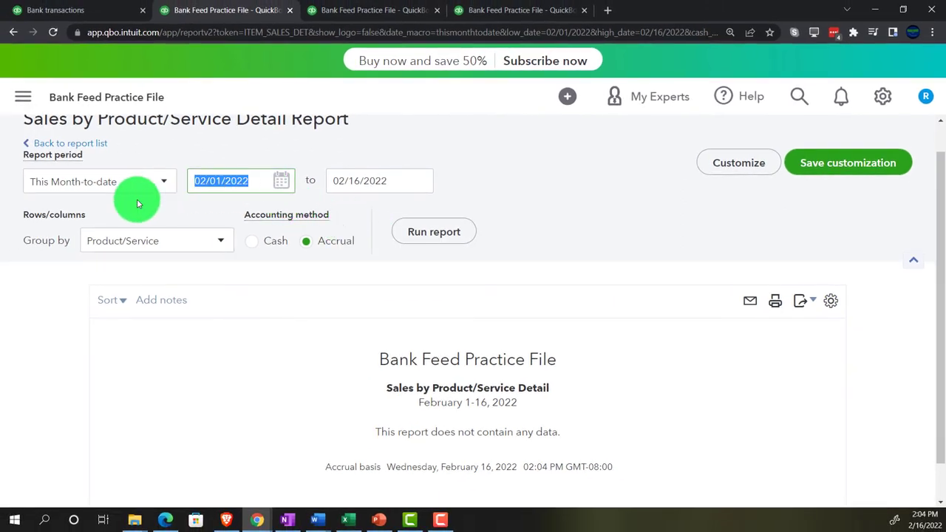
type("01/01/2021")
key("Tab")
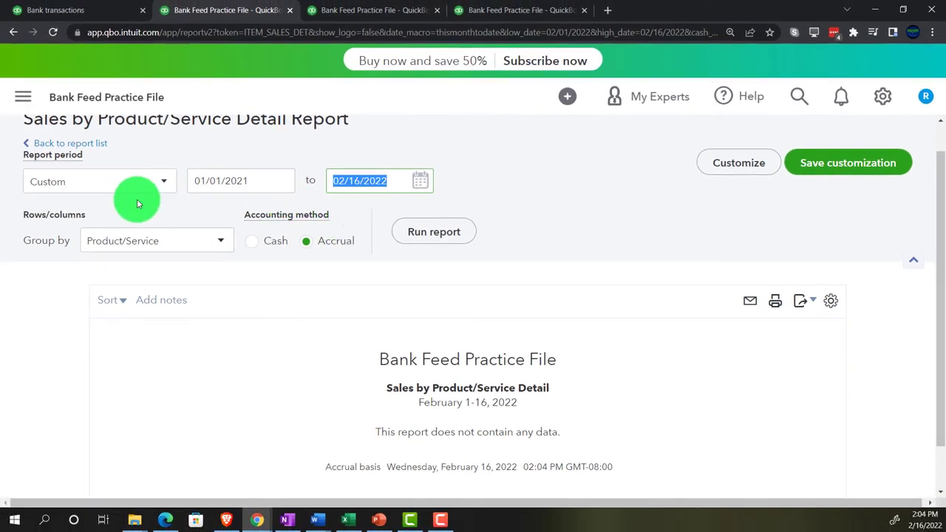
type("12312021")
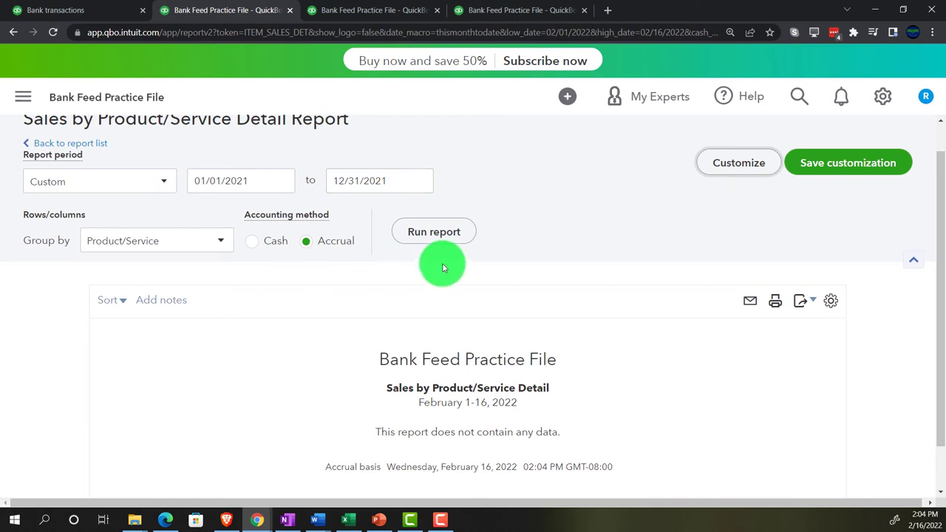
Run the Sales by Product/Service Detail report and review Customer 8's sales receipt under Service item 1.
left_click(466, 232)
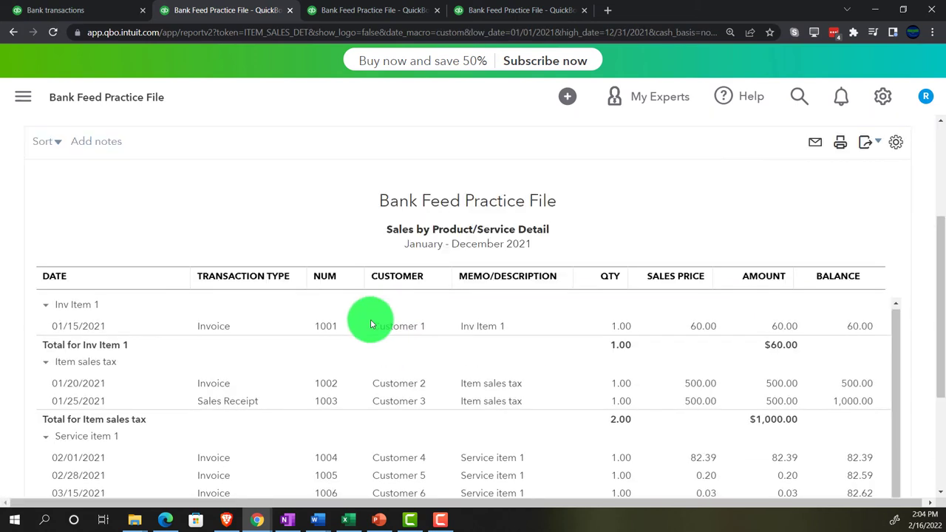
scroll(334, 379, "down", 1)
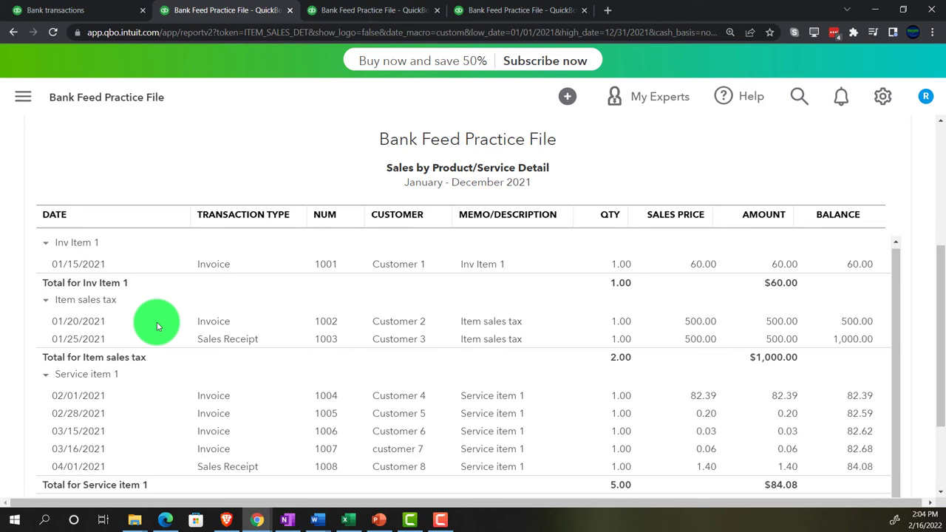
scroll(157, 326, "down", 2)
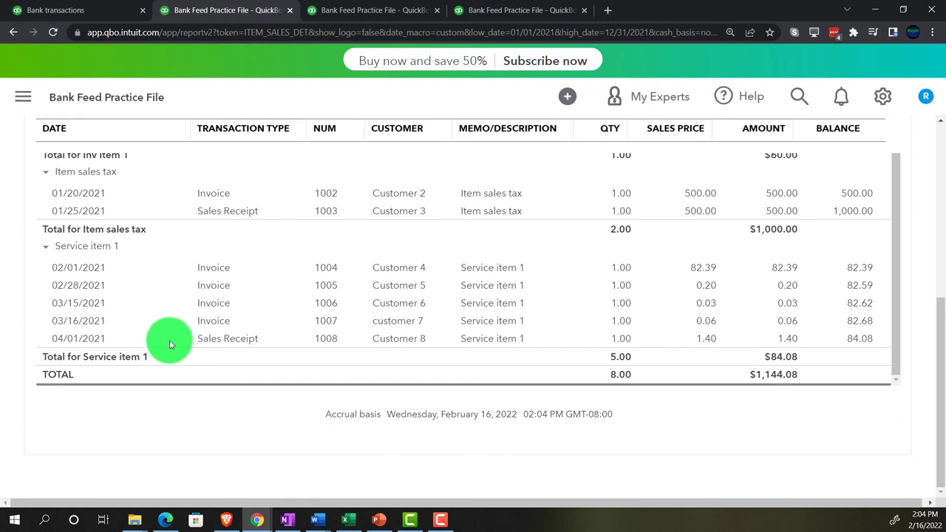
scroll(169, 344, "up", 3)
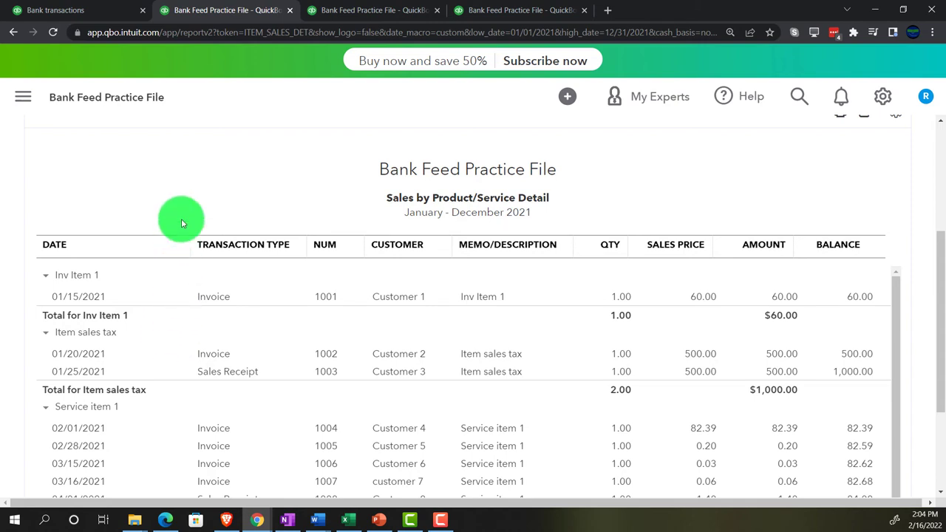
Return to the expanded $1.40 Amazon Digital U payment in Bank transactions and reduce the page zoom.
left_click(109, 13)
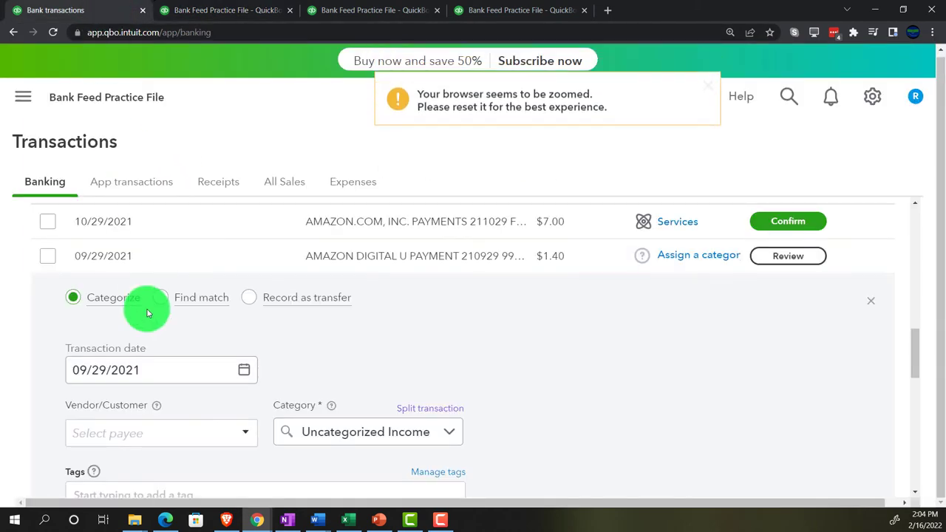
scroll(79, 368, "down", 1)
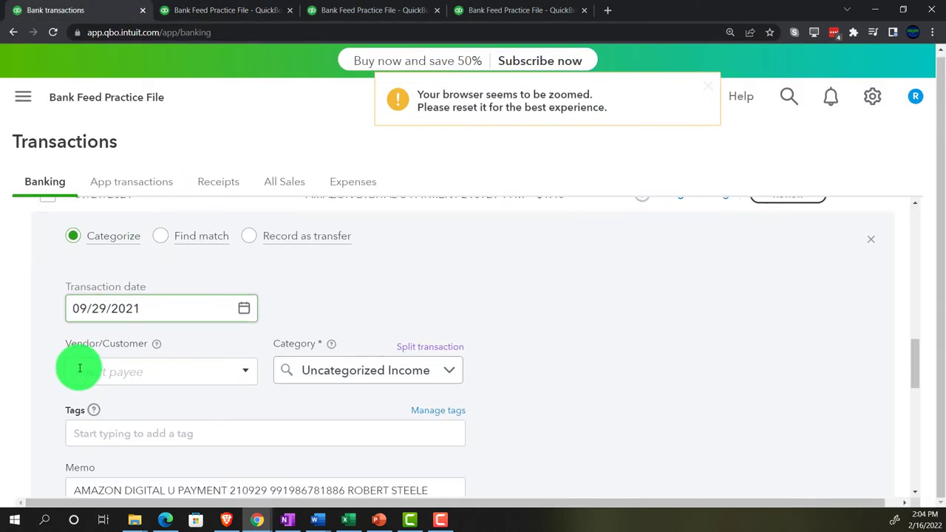
key("ctrl+minus")
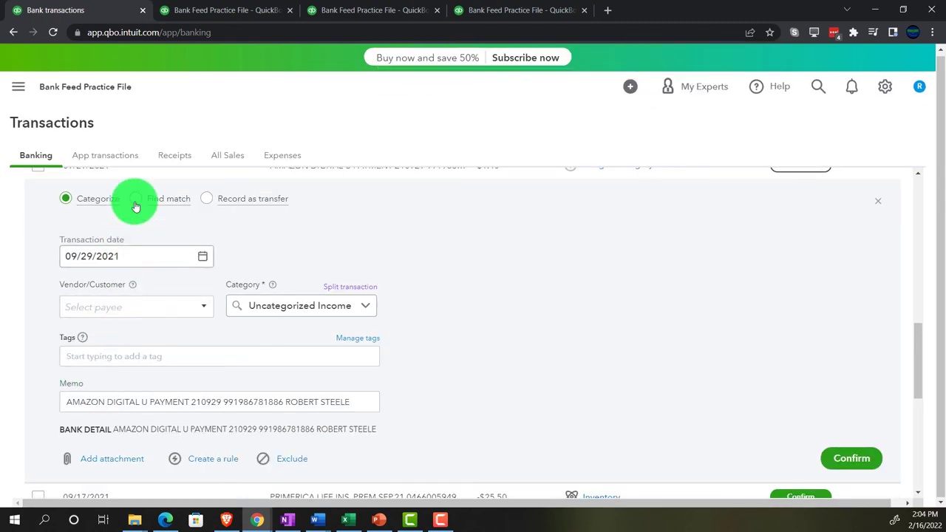
scroll(136, 206, "up", 1)
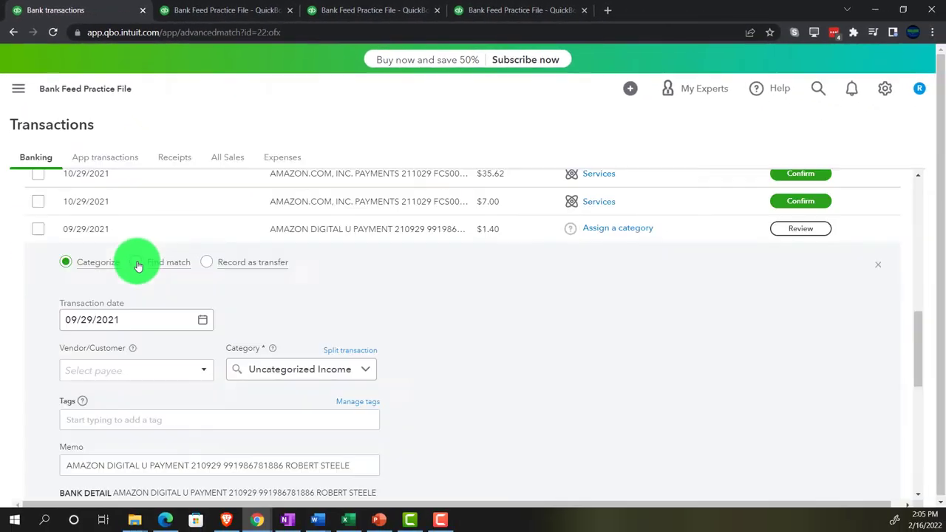
left_click(221, 421)
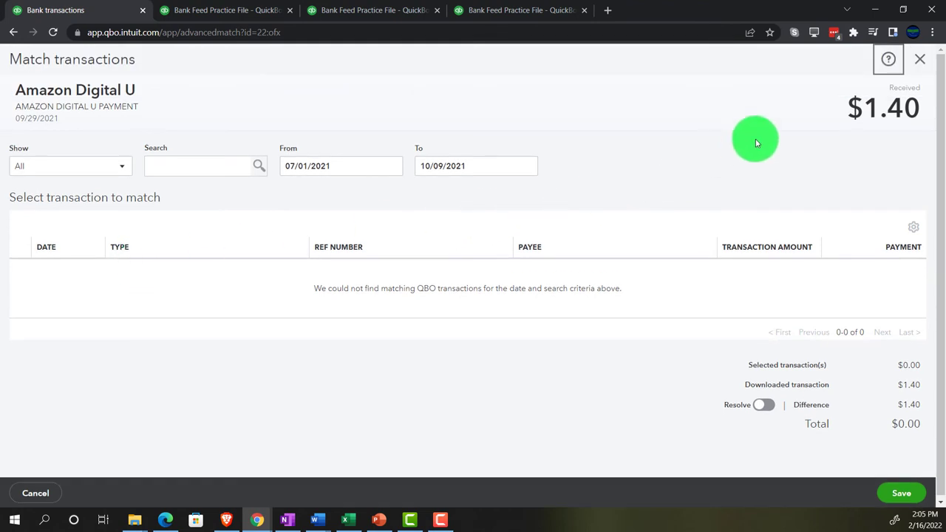
left_click(921, 65)
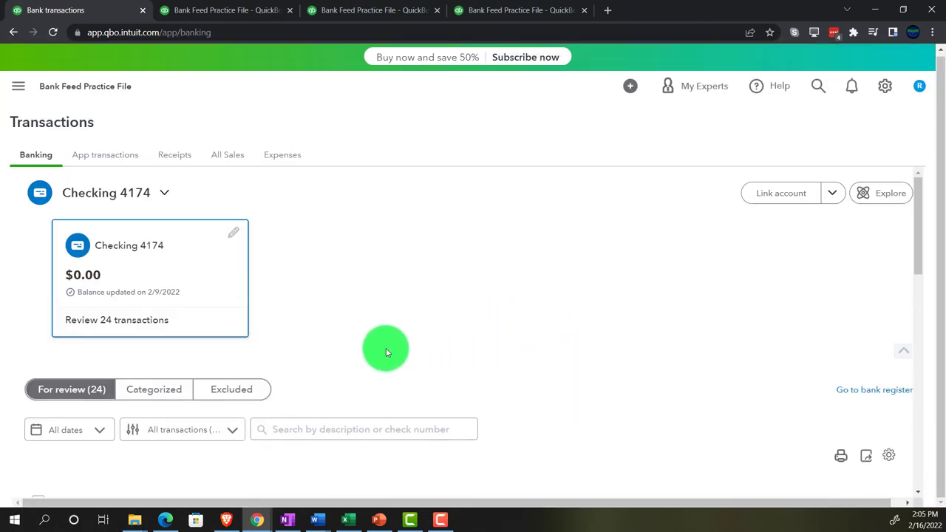
Expand the 09/29/2021 Amazon Digital U payment of $1.40 in the review list and start finding a match for it.
scroll(383, 349, "down", 3)
scroll(383, 349, "down", 5)
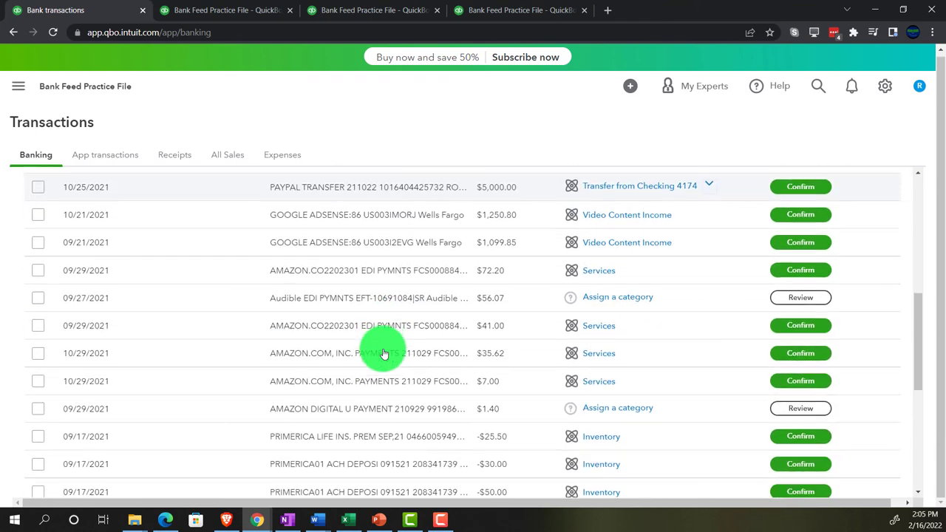
scroll(266, 350, "down", 2)
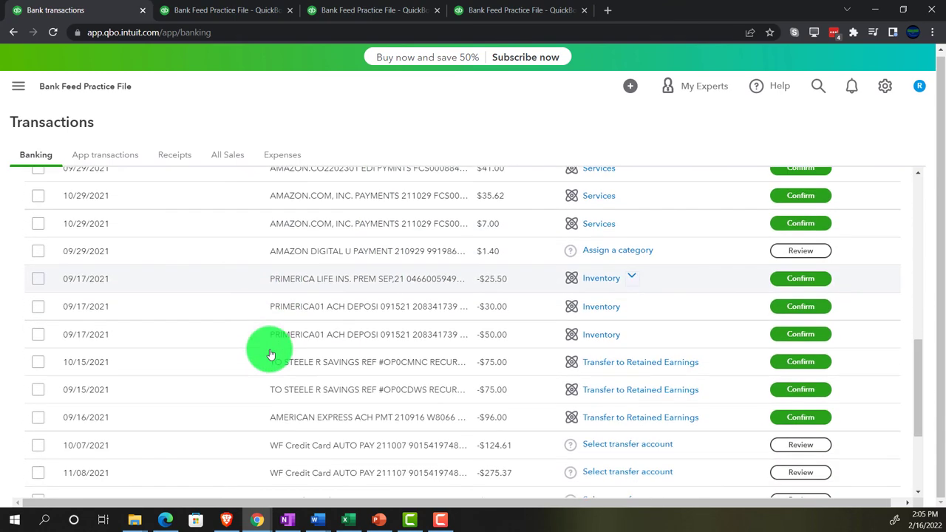
left_click(243, 260)
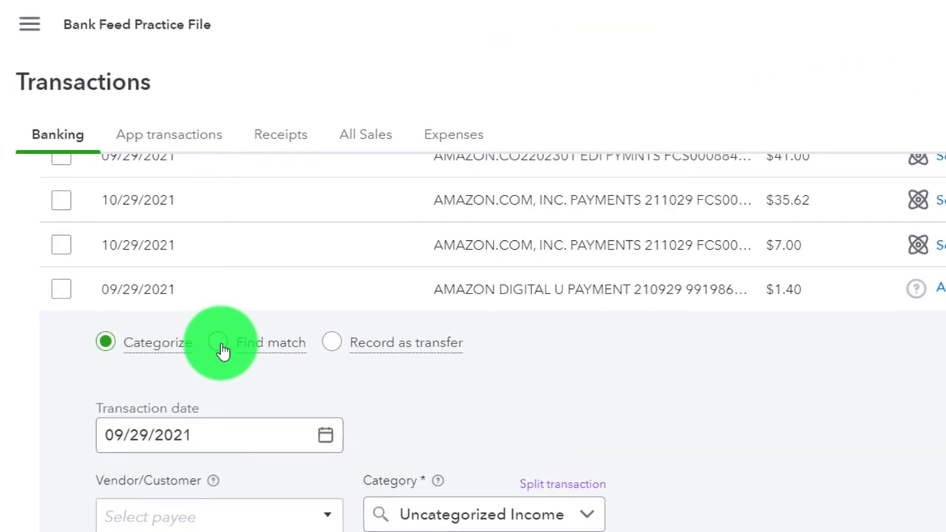
left_click(224, 351)
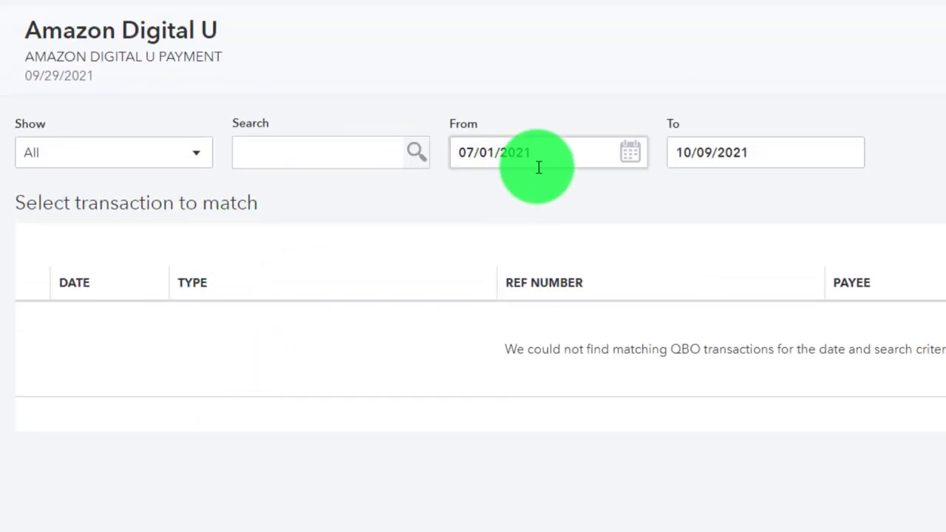
Set the match search start date to 01/01/2021, select Customer 8's 04/01/2021 sales receipt, and save the match.
left_click(469, 157)
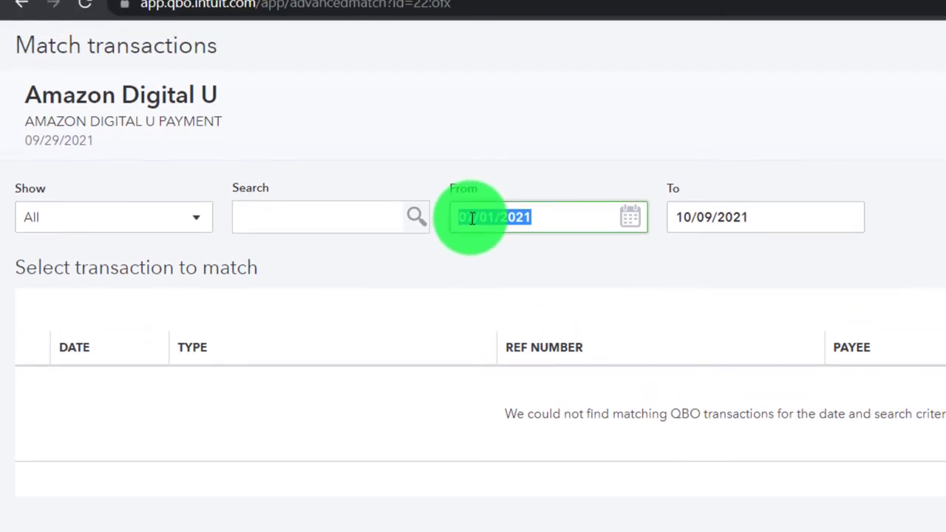
type("01/01/2021")
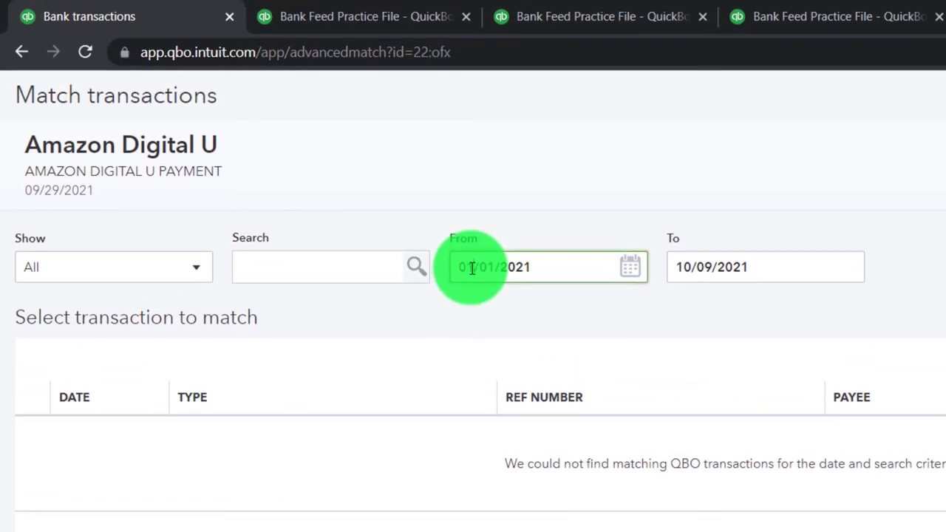
key("Tab")
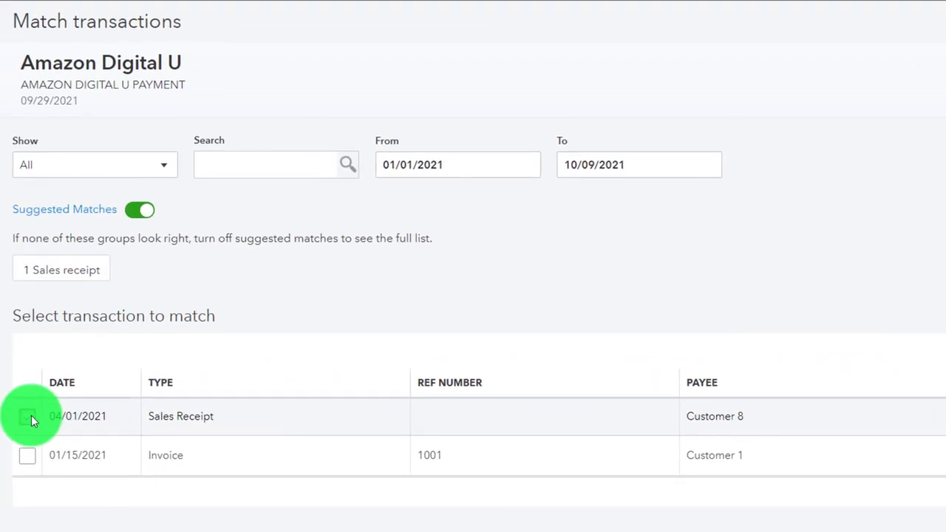
left_click(27, 418)
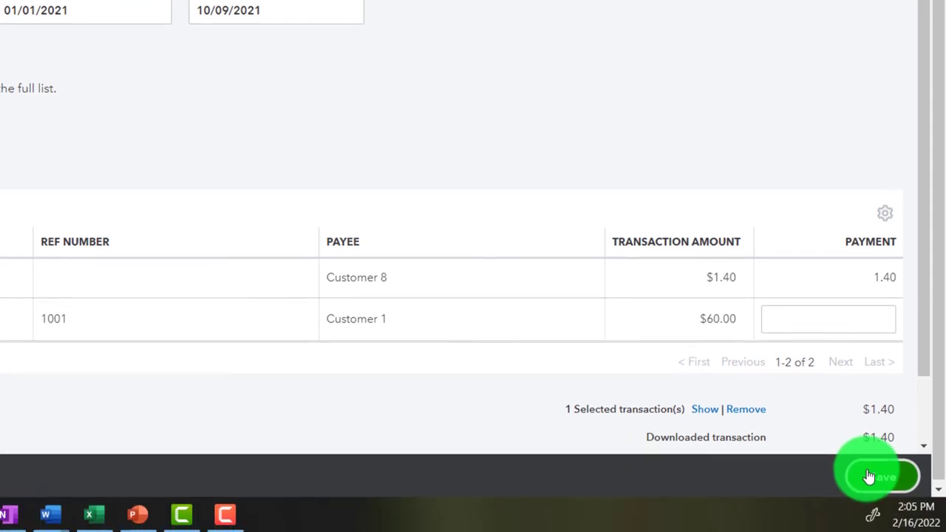
left_click(870, 497)
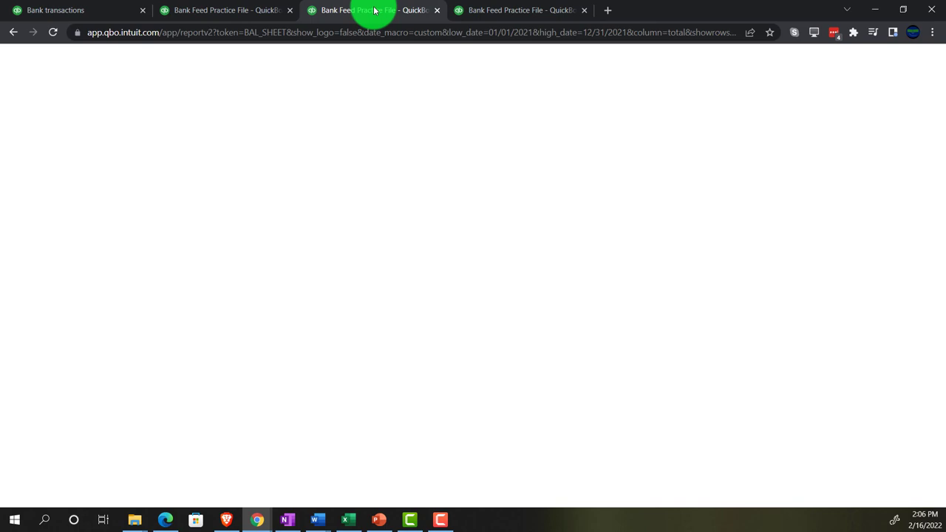
Switch to the Balance Sheet report, rerun it for 01/01/2021 through 12/31/2021, and review the bank accounts.
scroll(206, 295, "up", 4)
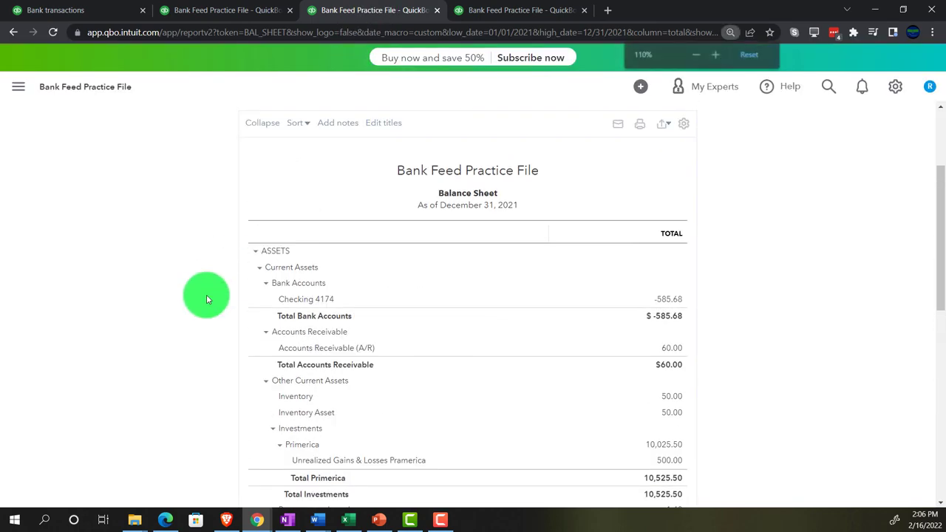
scroll(490, 345, "up", 1)
scroll(618, 354, "up", 2, "ctrl")
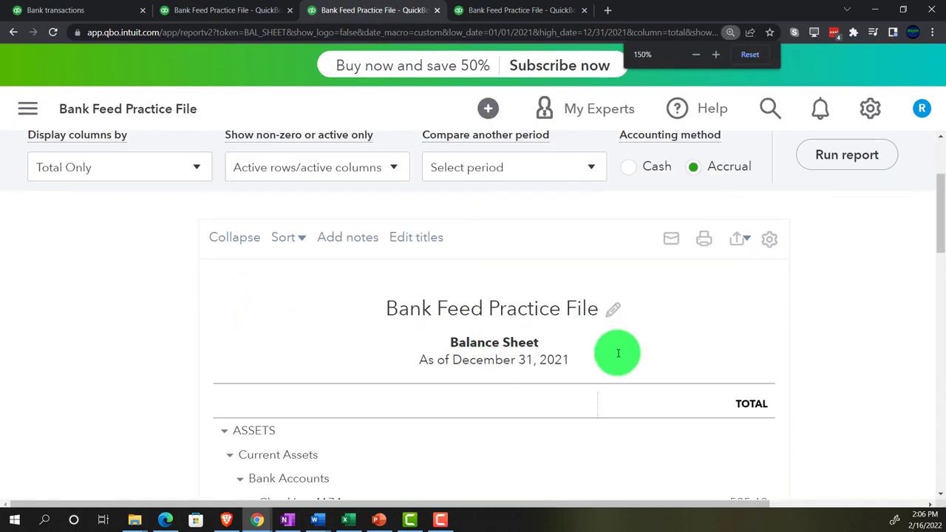
scroll(873, 281, "up", 2)
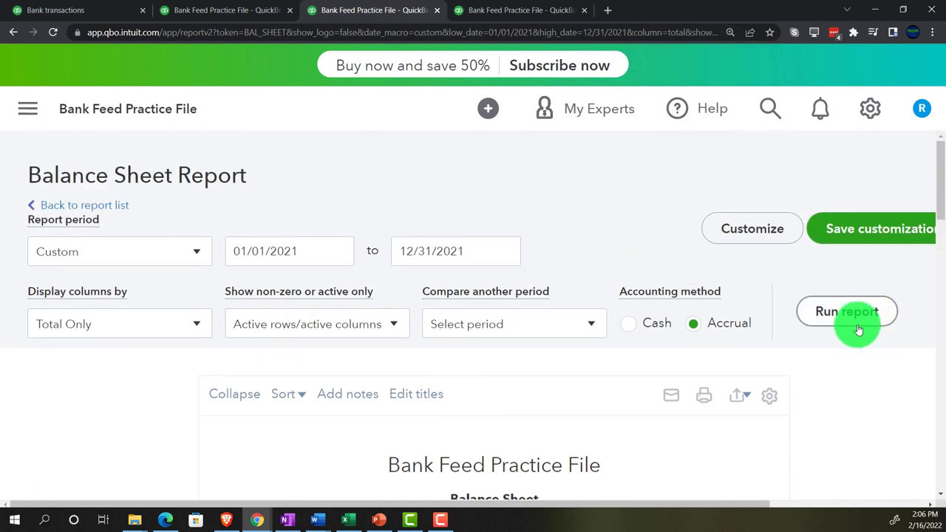
scroll(853, 322, "down", 3)
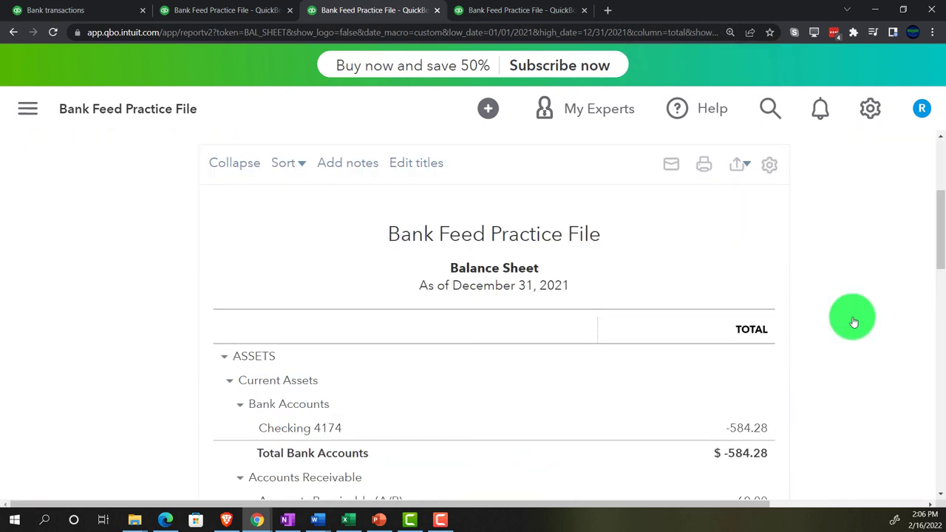
scroll(854, 321, "up", 1)
scroll(853, 321, "down", 2)
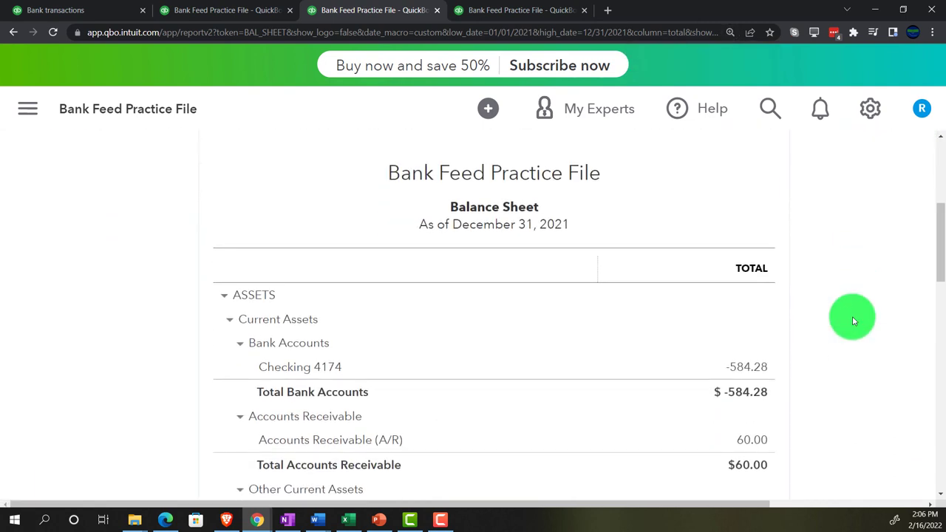
Open the transaction detail behind the Checking 4174 balance on the Balance Sheet.
scroll(852, 316, "down", 2)
key("ctrl+plus")
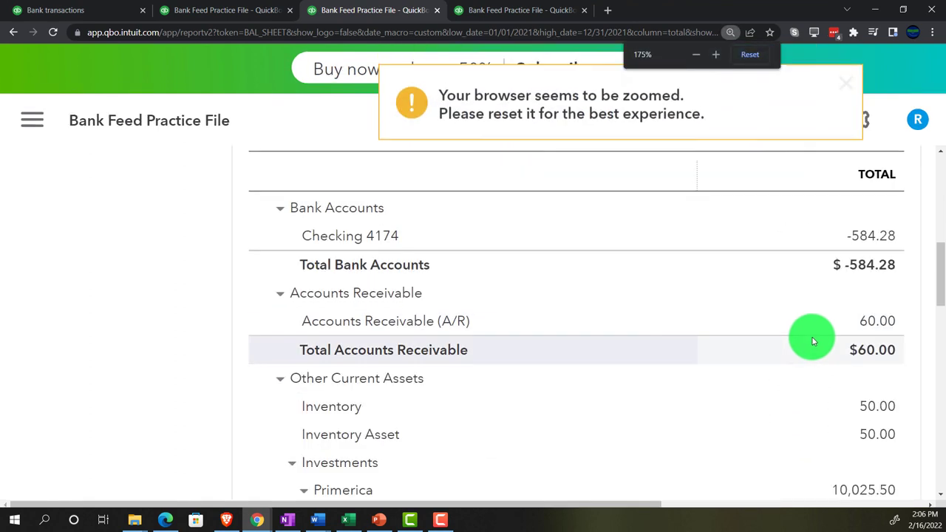
left_click_drag(648, 503, 711, 431)
scroll(711, 431, "up", 2)
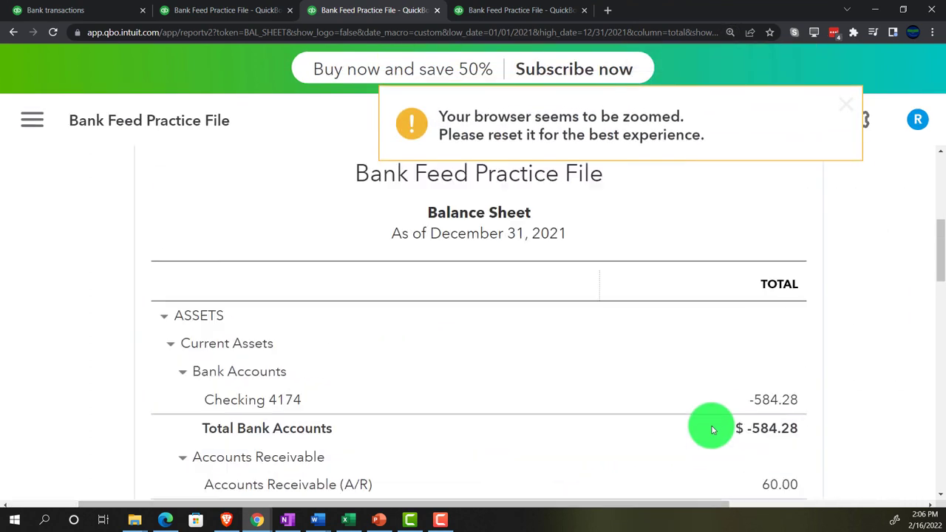
left_click(773, 403)
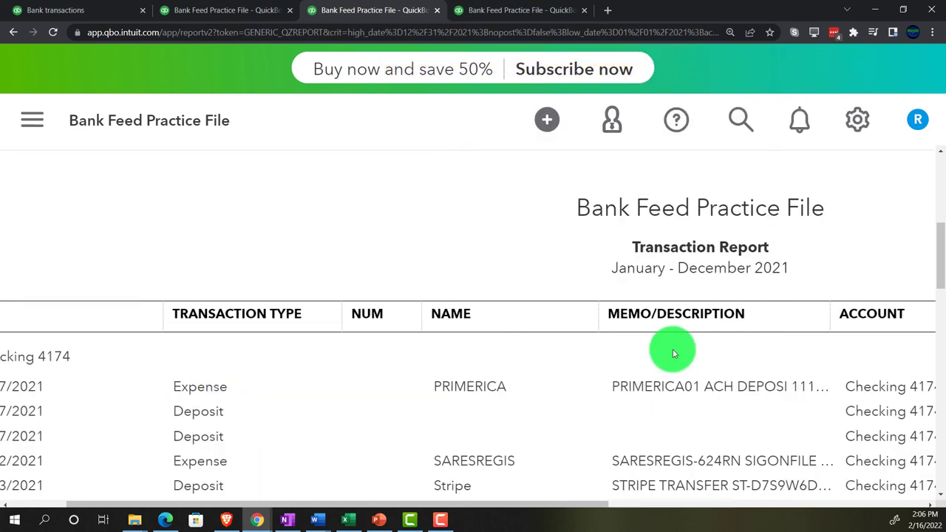
Open the $1.40 Customer 8 deposit from the Checking 4174 transactions, review its included sales receipt, and close it.
key("ctrl+minus")
key("ctrl+minus")
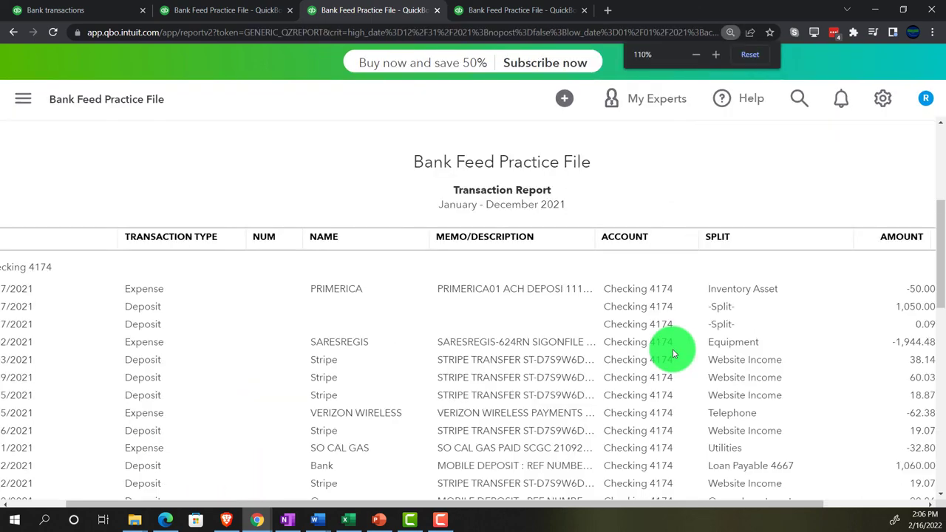
scroll(564, 363, "down", 1)
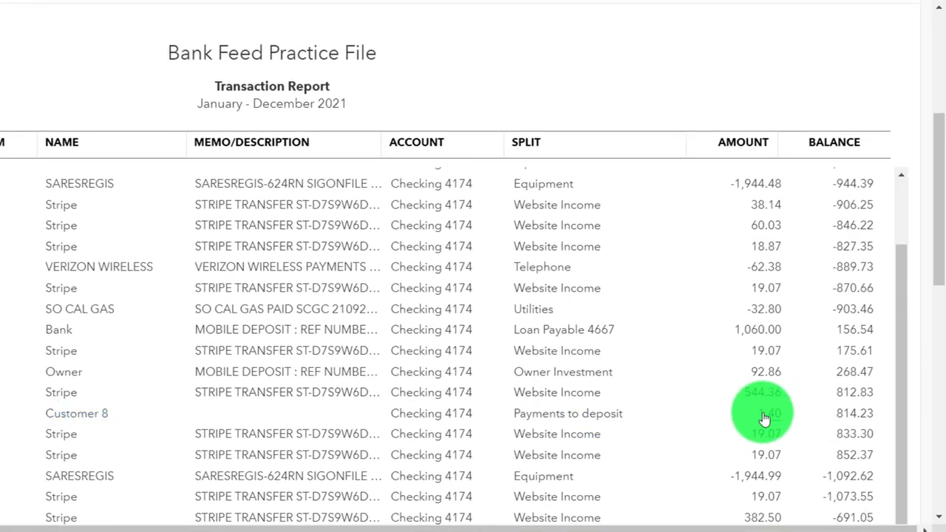
left_click(764, 419)
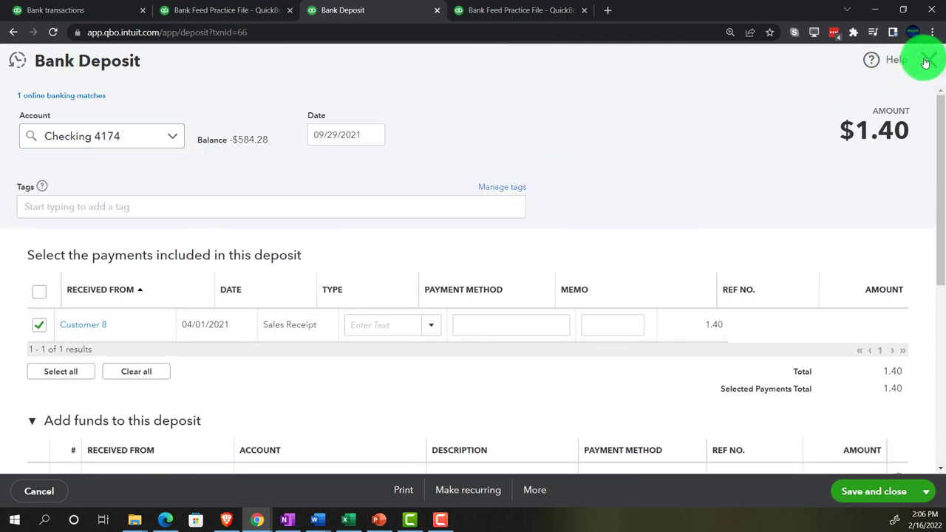
key("Escape")
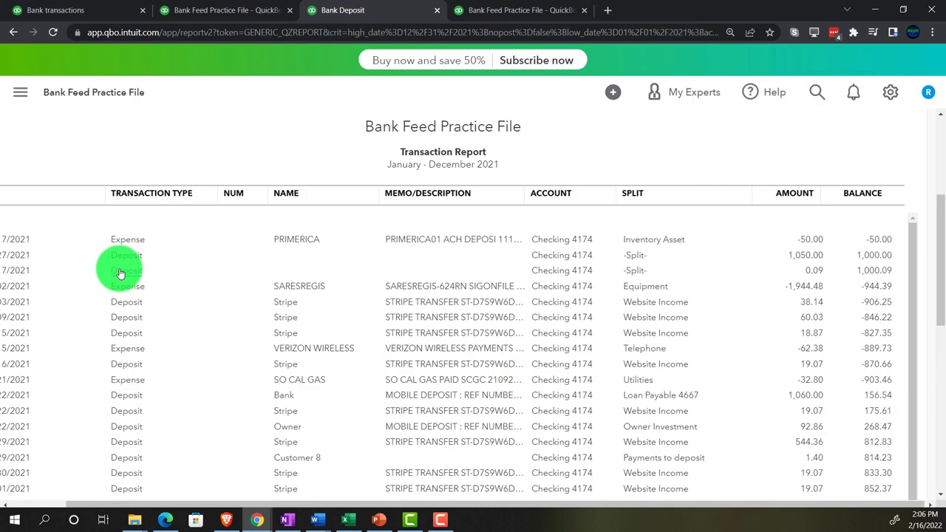
Return from the transaction report to the Balance Sheet and check the Payments to deposit balance under Other Current Assets.
scroll(119, 268, "down", 3)
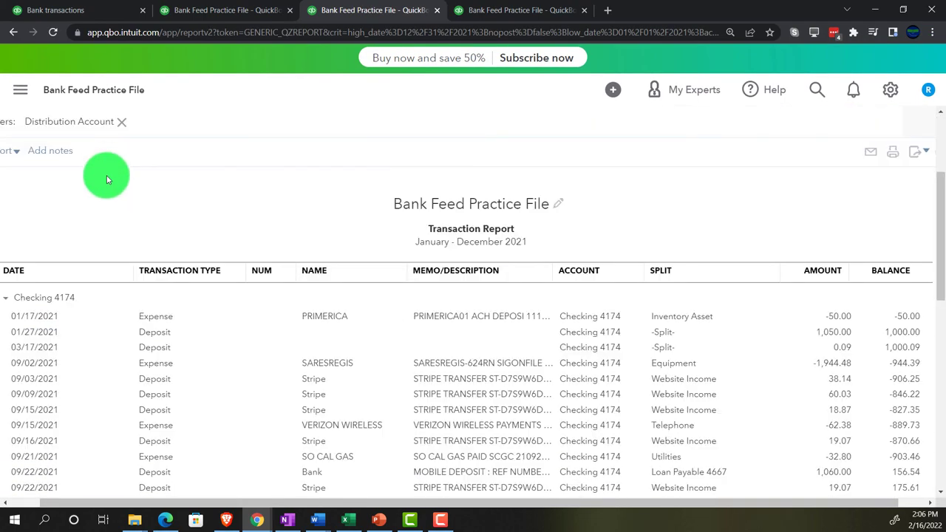
scroll(107, 175, "up", 5)
left_click(95, 162)
scroll(150, 328, "down", 3)
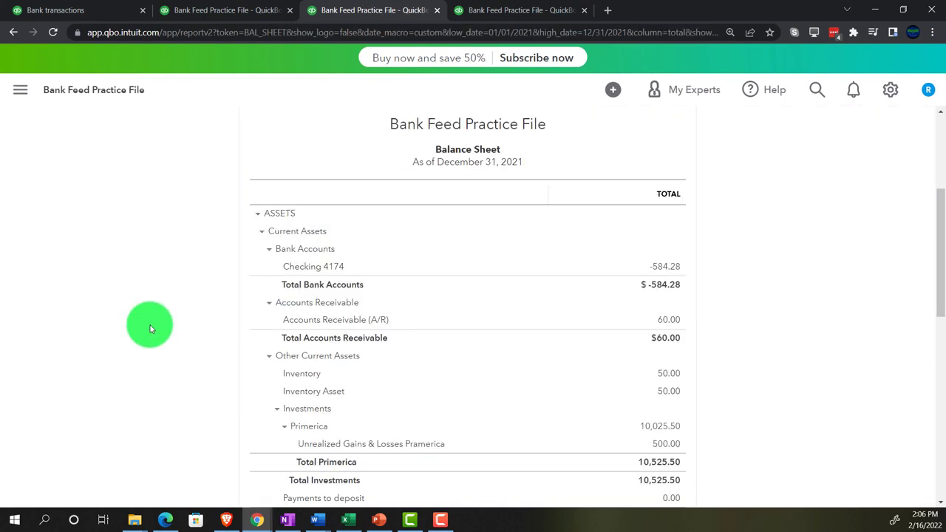
key("ctrl+plus")
key("ctrl+plus")
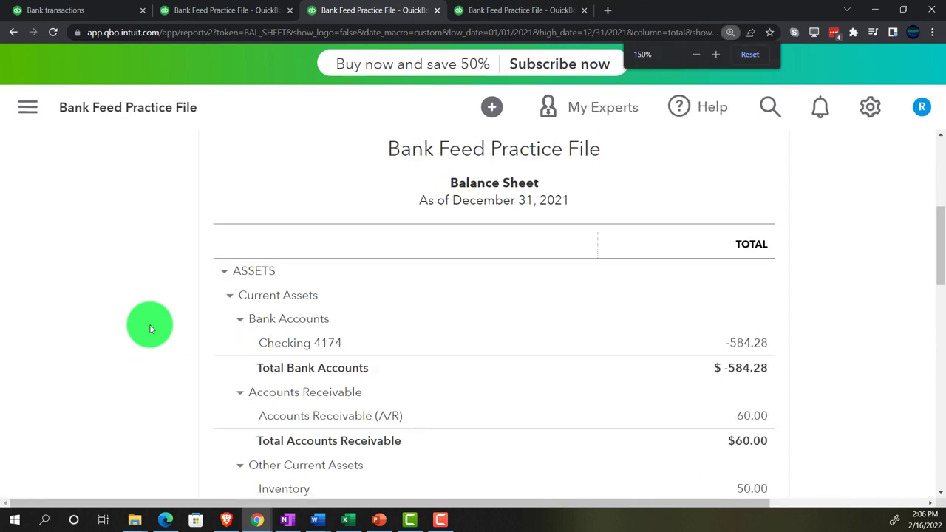
scroll(149, 328, "down", 5)
scroll(149, 328, "down", 1)
scroll(149, 326, "up", 1)
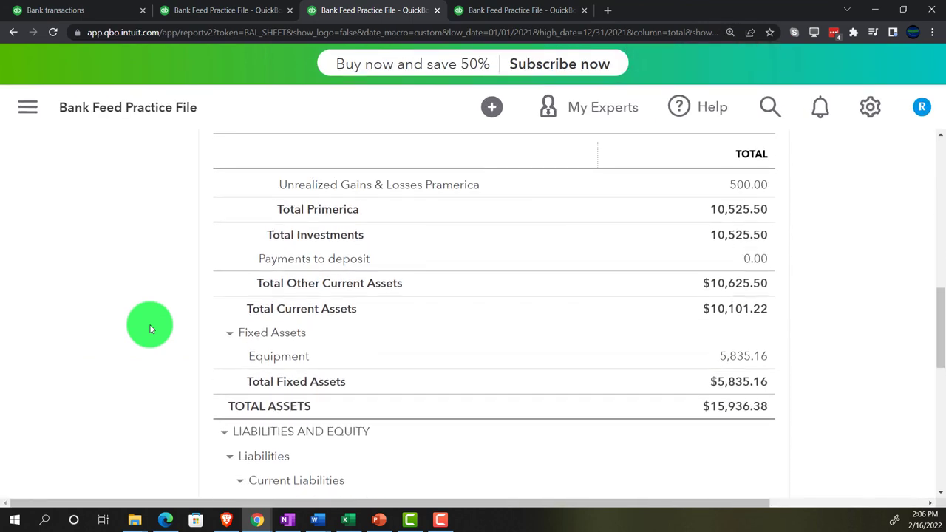
Open the transaction detail behind the Payments to deposit balance and review the $1.40 Customer 8 sales receipt and its matching deposit.
key("ctrl+plus")
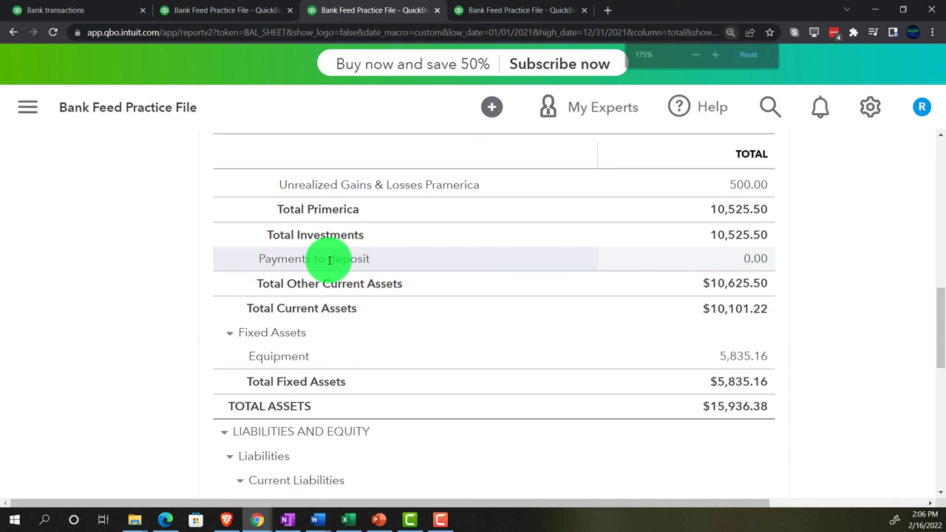
left_click_drag(550, 503, 630, 501)
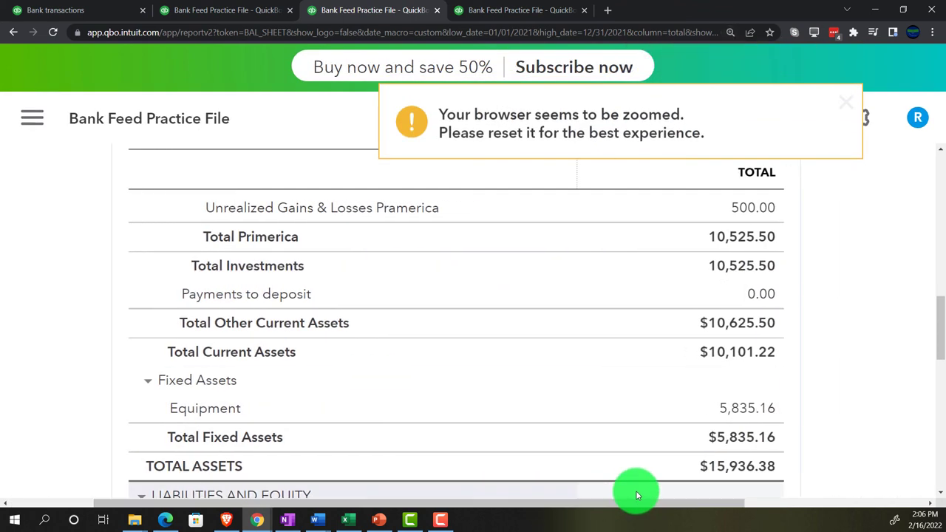
left_click(756, 296)
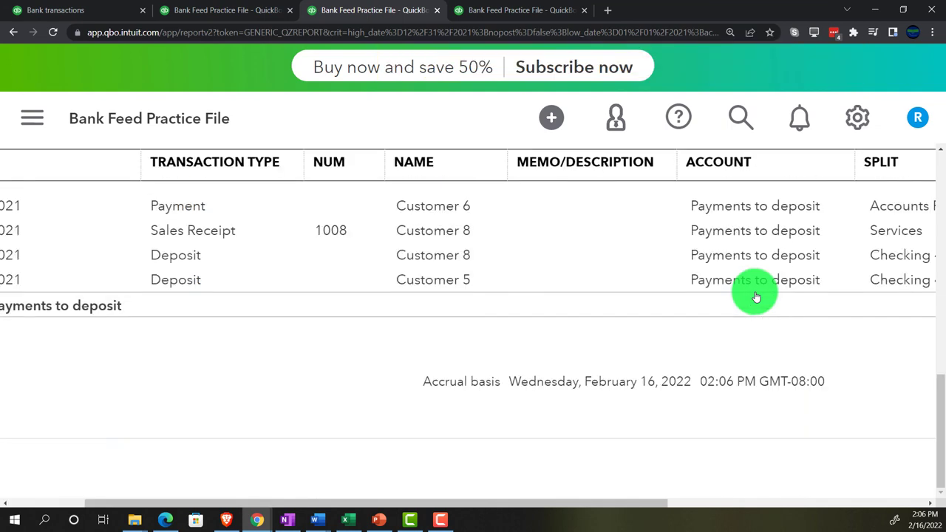
key("ctrl+minus")
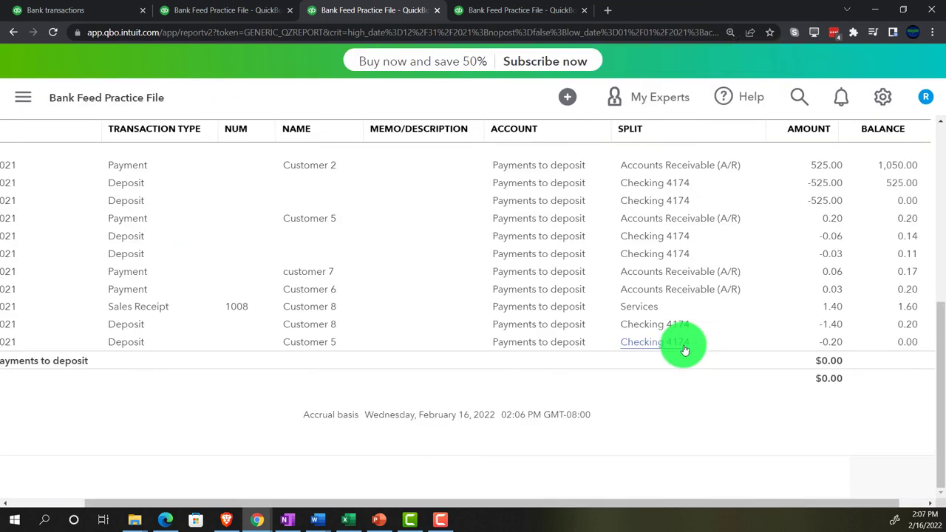
key("ctrl+minus")
left_click_drag(518, 503, 468, 506)
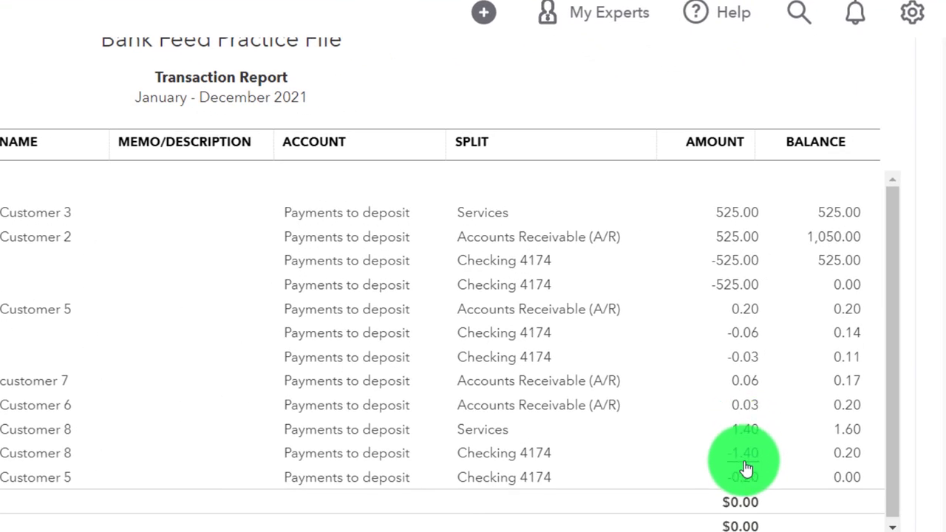
Go back from the Payments to deposit transaction report to the Balance Sheet summary and review the current assets section.
scroll(253, 510, "up", 5)
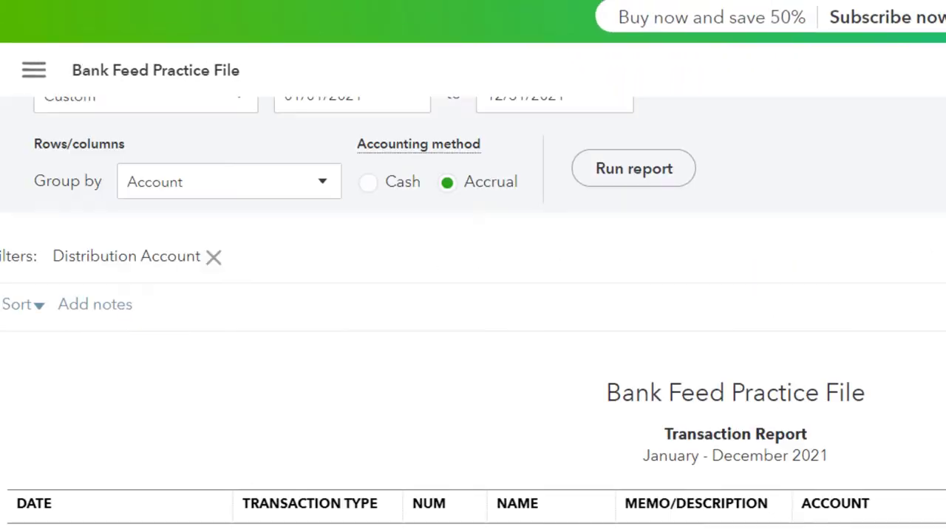
scroll(214, 295, "up", 3)
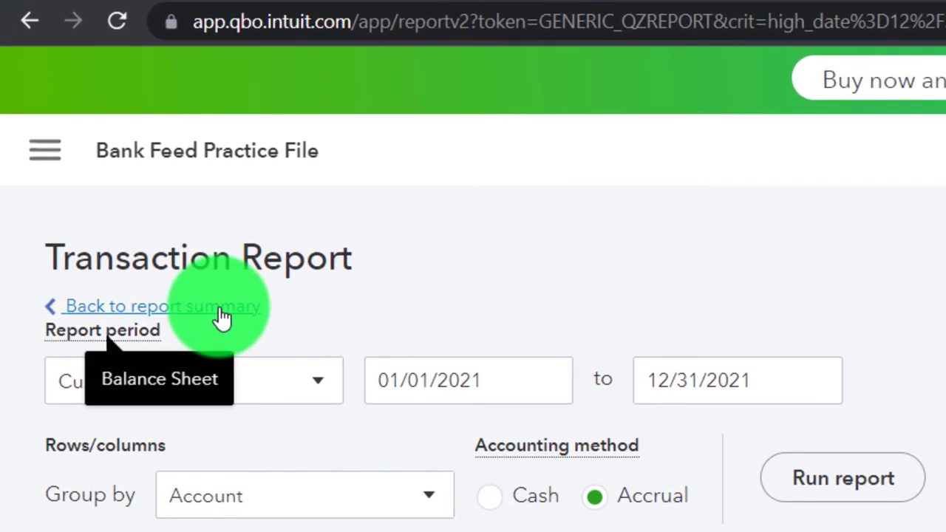
left_click(222, 316)
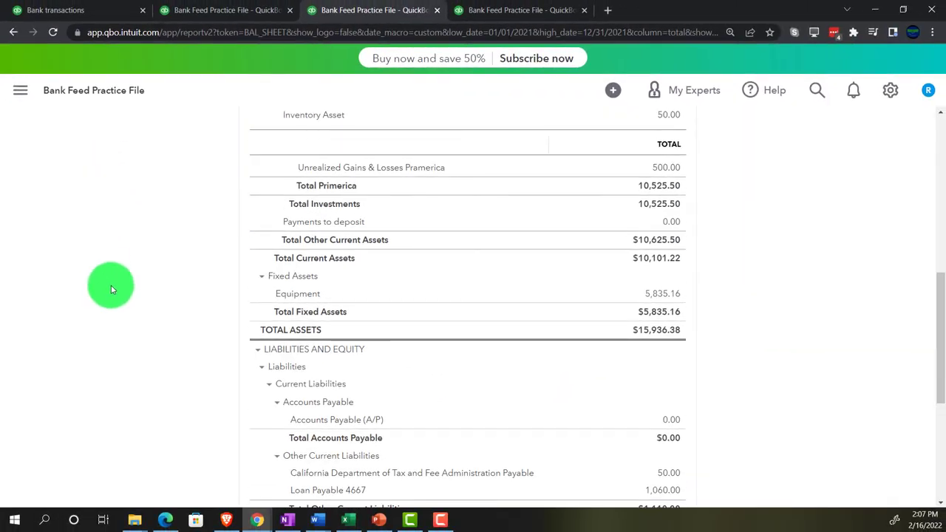
scroll(111, 290, "up", 2)
scroll(112, 291, "up", 4, "ctrl")
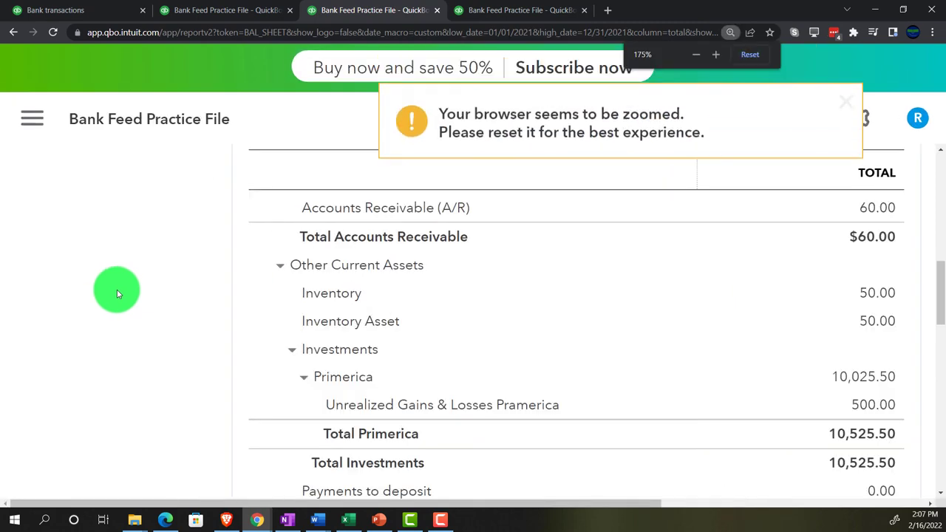